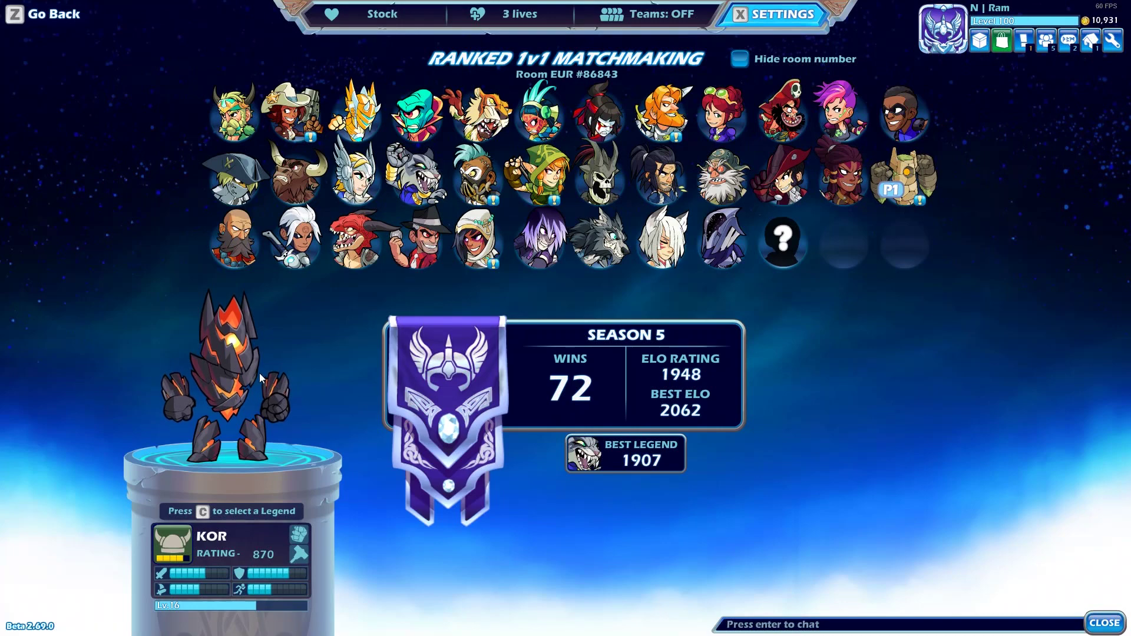
Leave Brawlhalla's ranked 1v1 lobby by showing the Windows desktop with Win+D.
key("super+d")
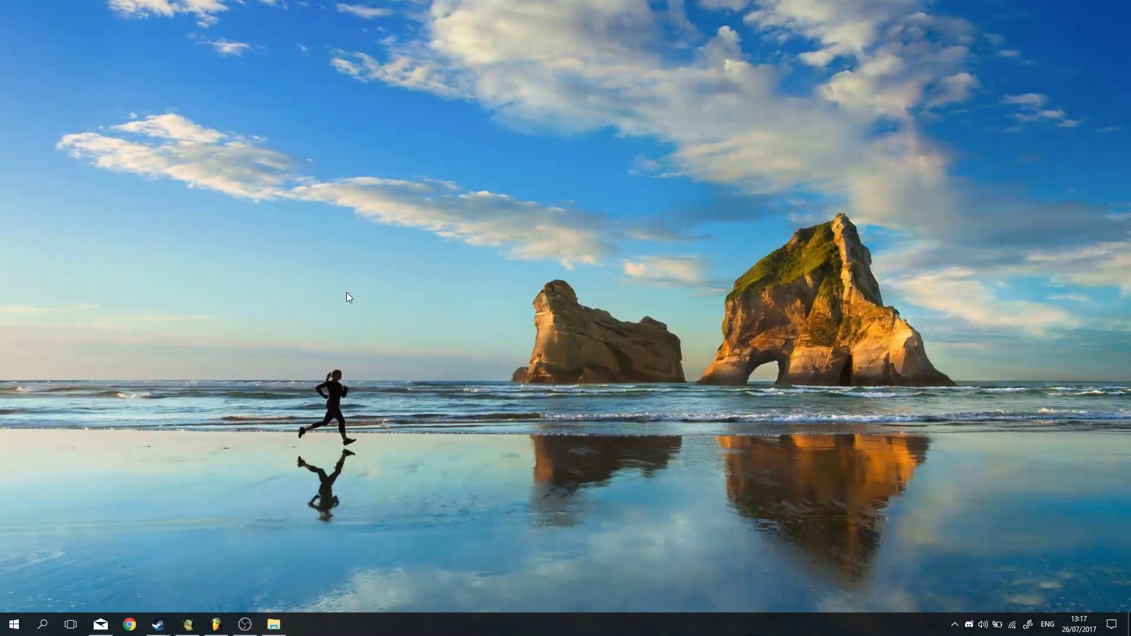
Open Network and Sharing Centre from the tray's network icon menu.
right_click(1013, 627)
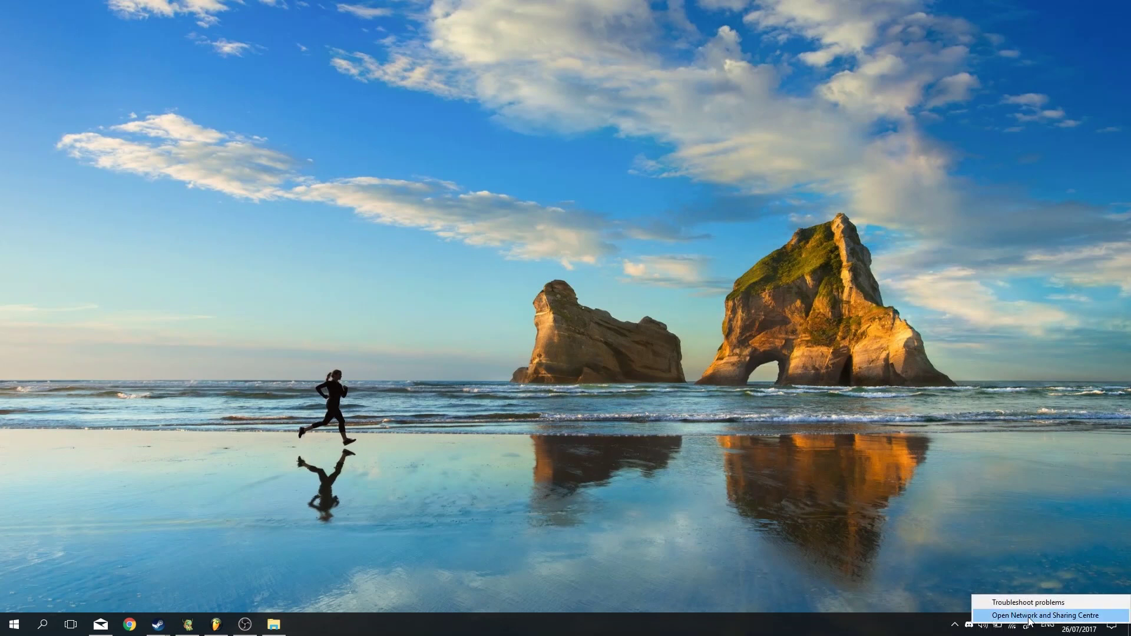
left_click(1025, 616)
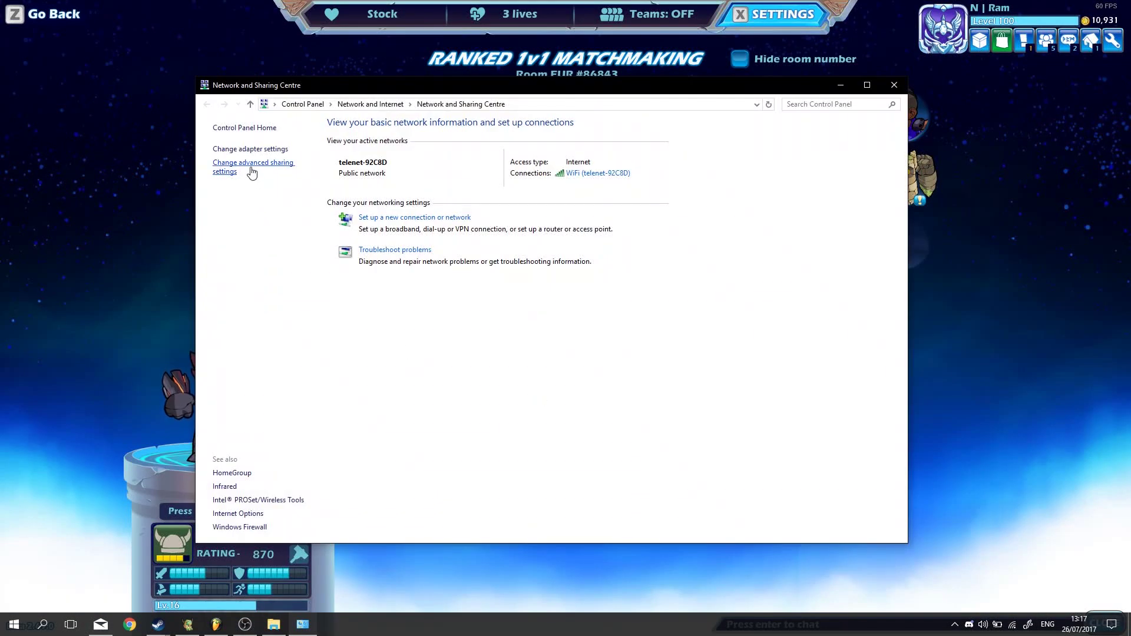
Go to Change adapter settings and select the WiFi adapter in Network Connections.
left_click(247, 150)
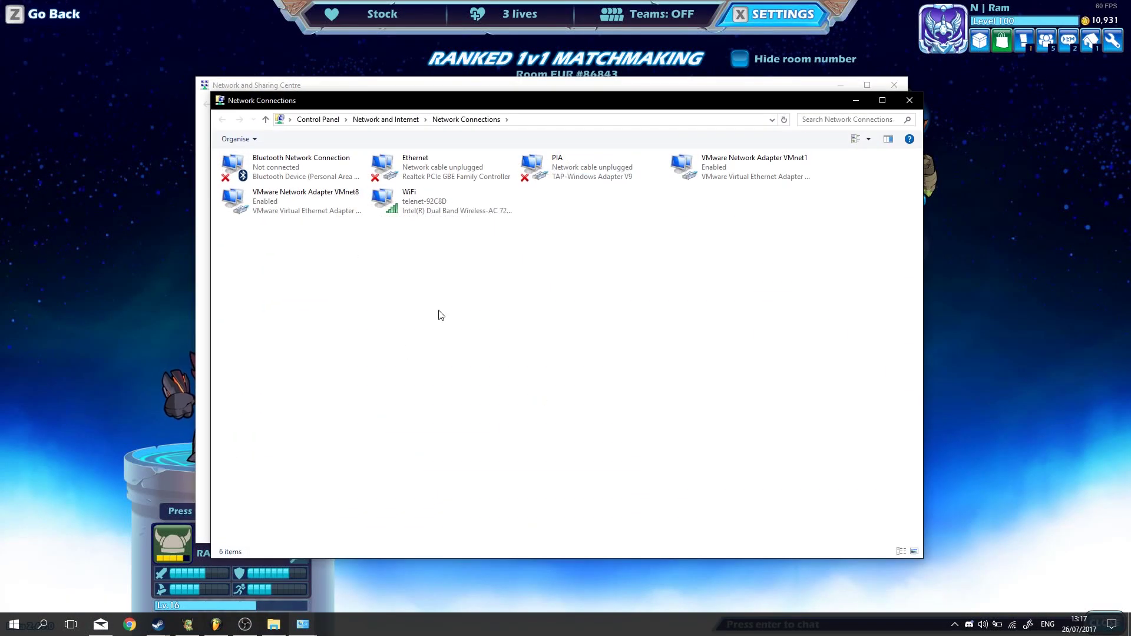
left_click(414, 209)
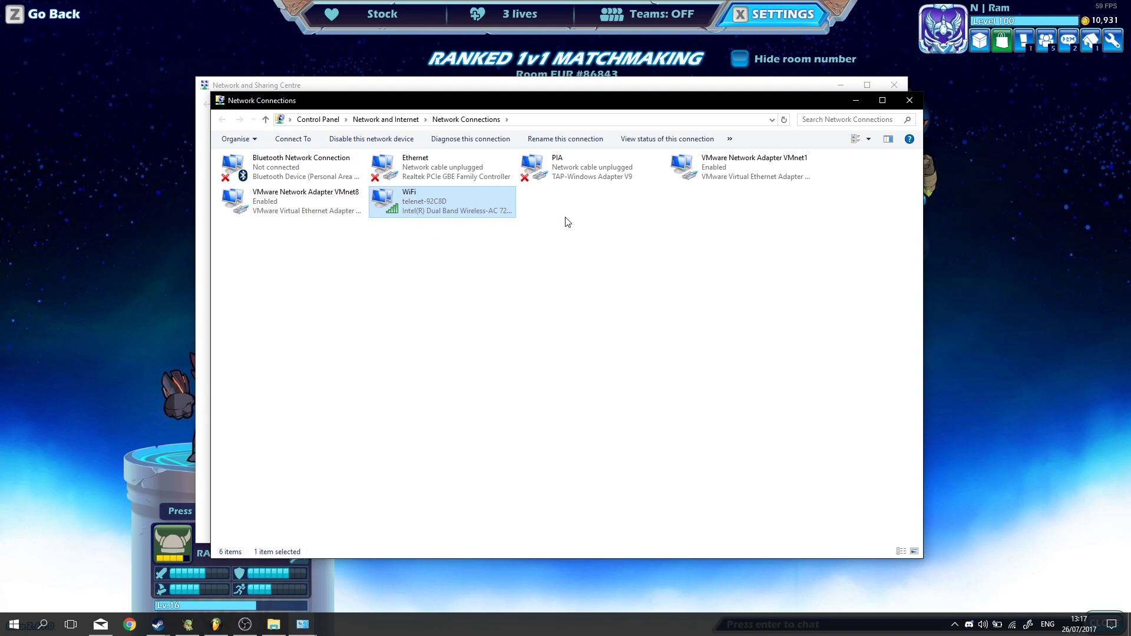
Bring up the WiFi adapter's driver configuration on its Advanced tab.
right_click(430, 195)
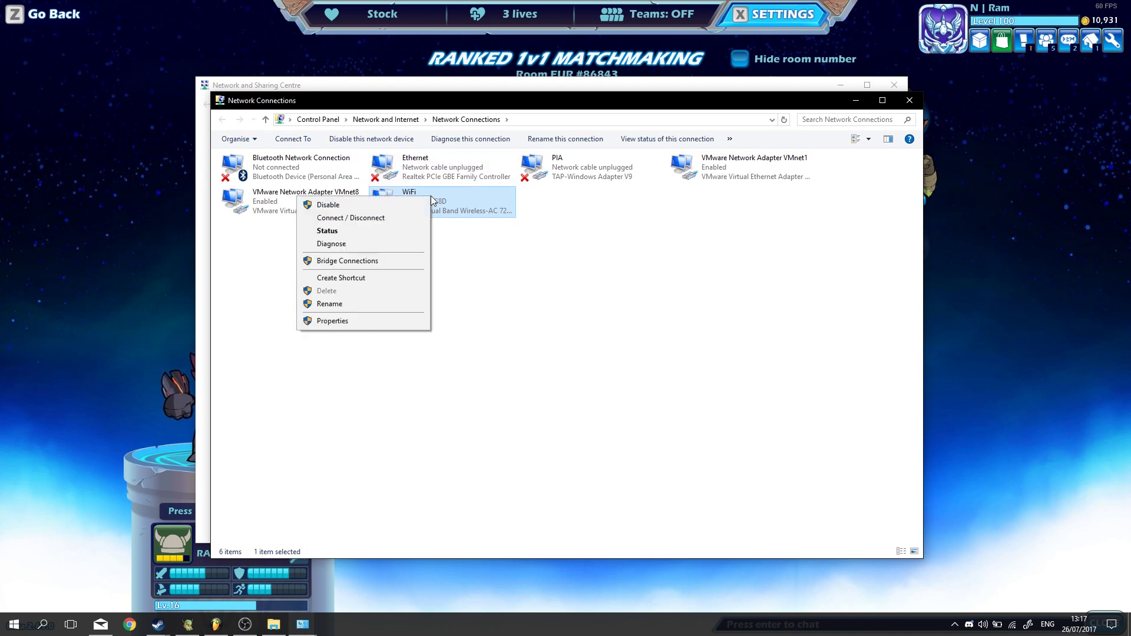
left_click(368, 321)
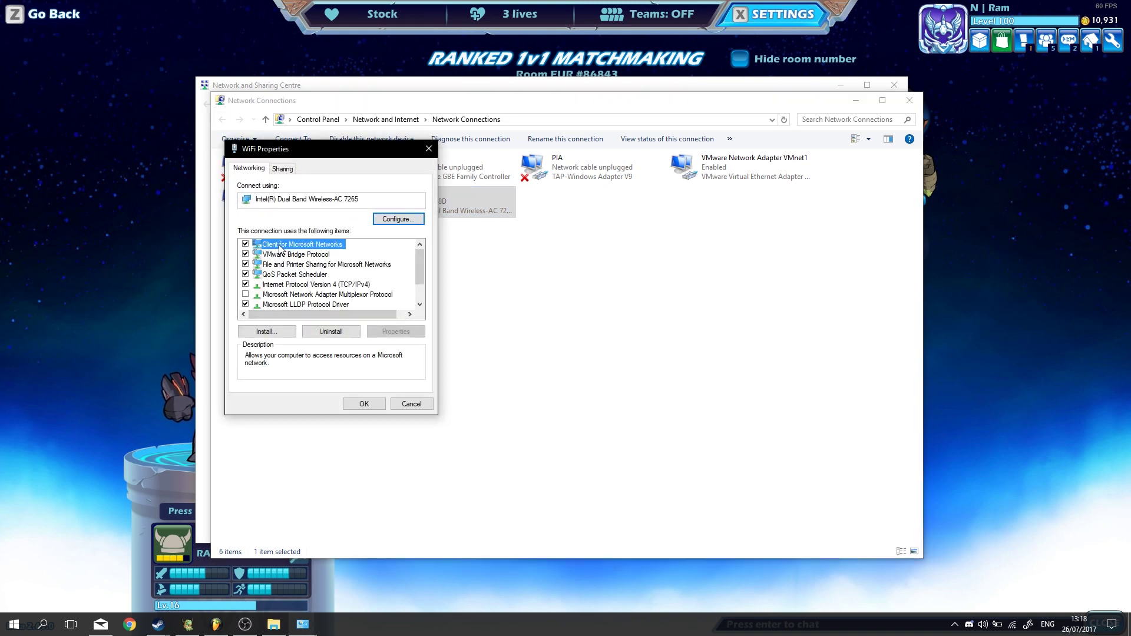
left_click(404, 221)
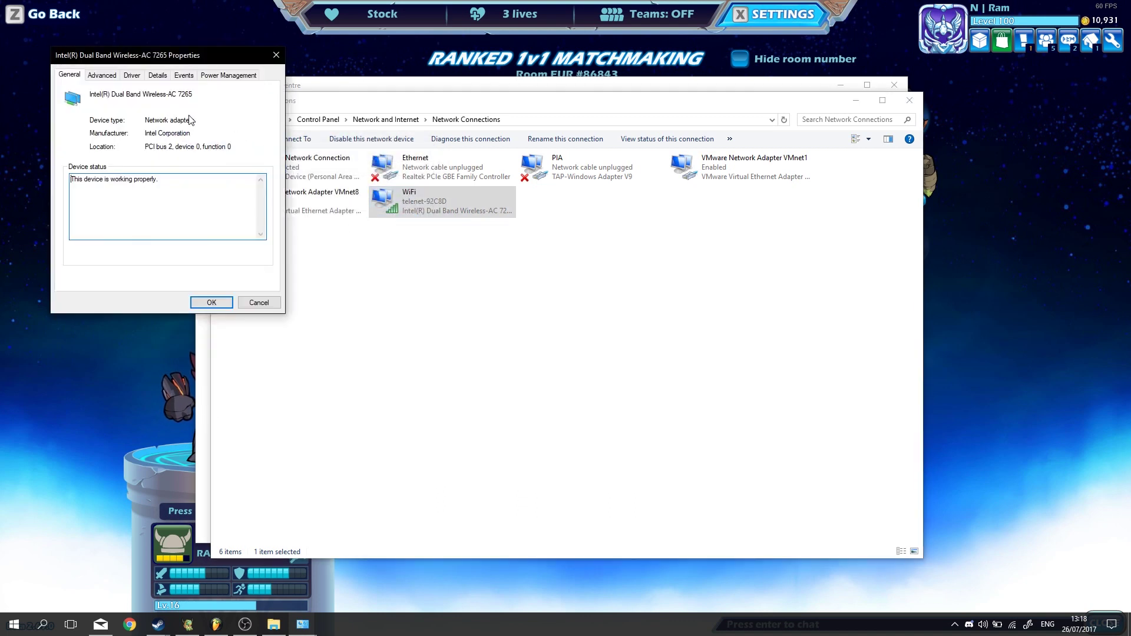
left_click(157, 75)
left_click(211, 76)
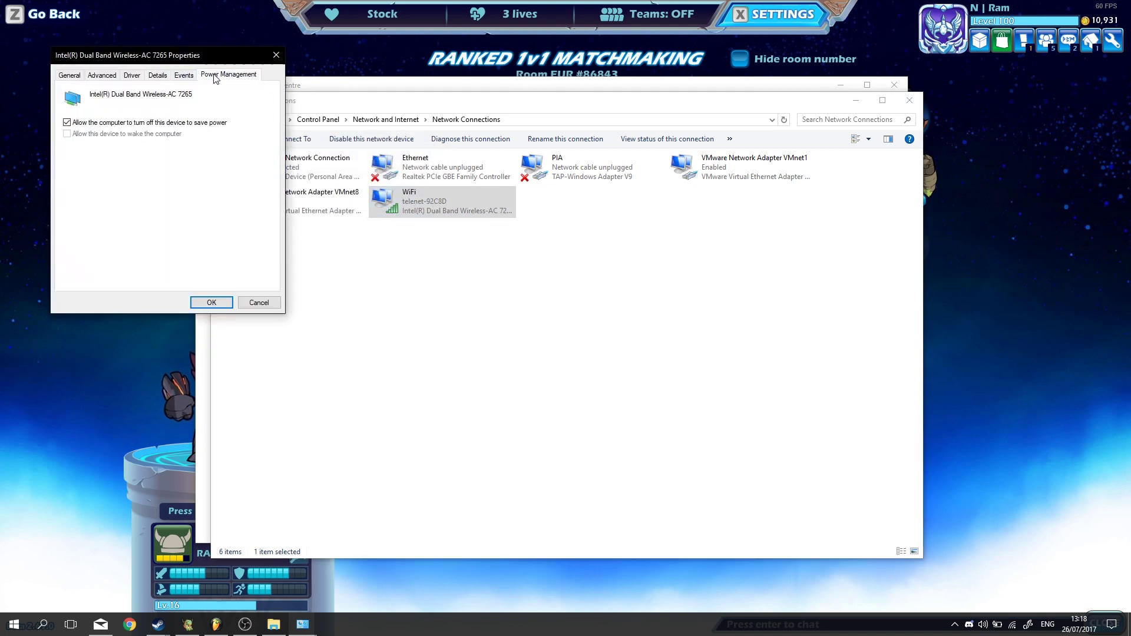
left_click(184, 75)
left_click(157, 76)
left_click(101, 75)
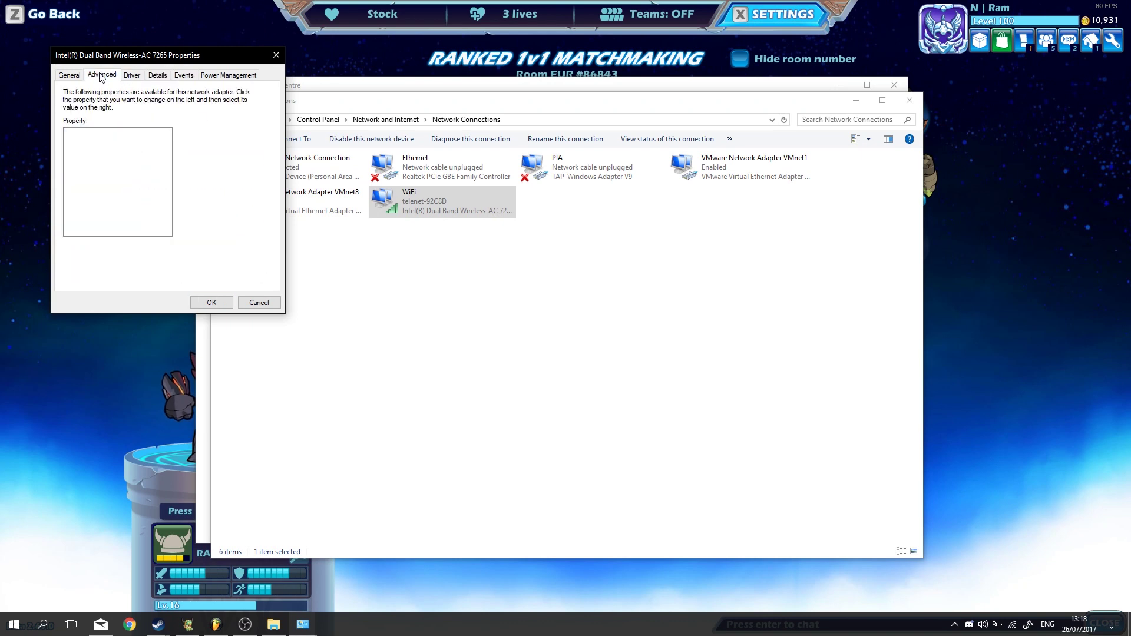
Set the Throughput Booster property to Enabled and confirm with OK.
left_click_drag(121, 62, 333, 147)
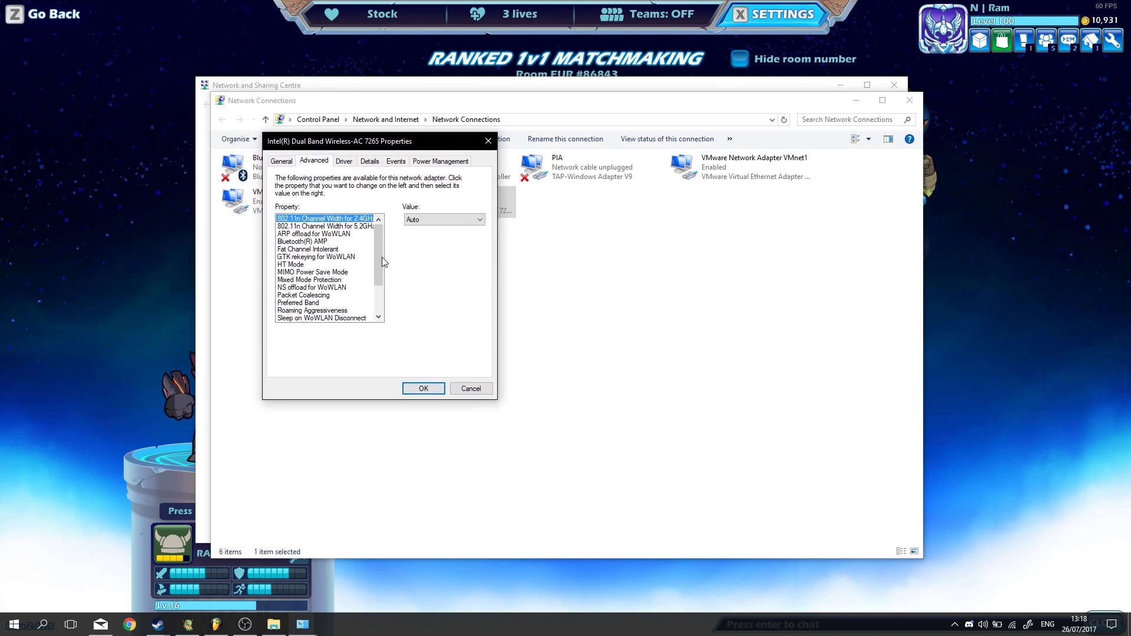
left_click_drag(378, 253, 371, 281)
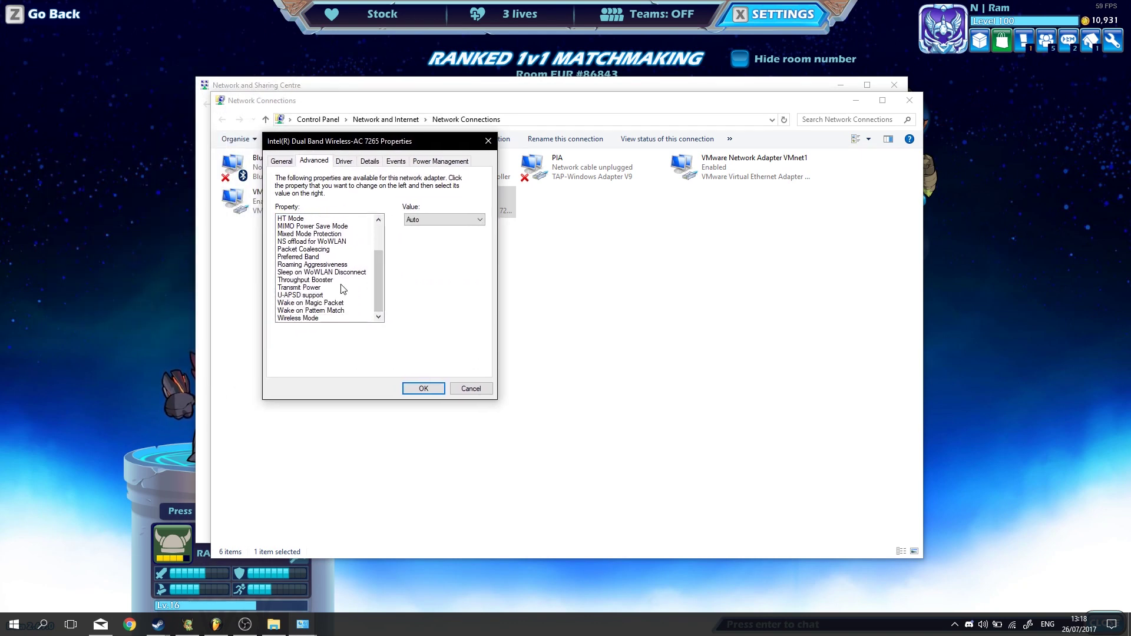
left_click(315, 281)
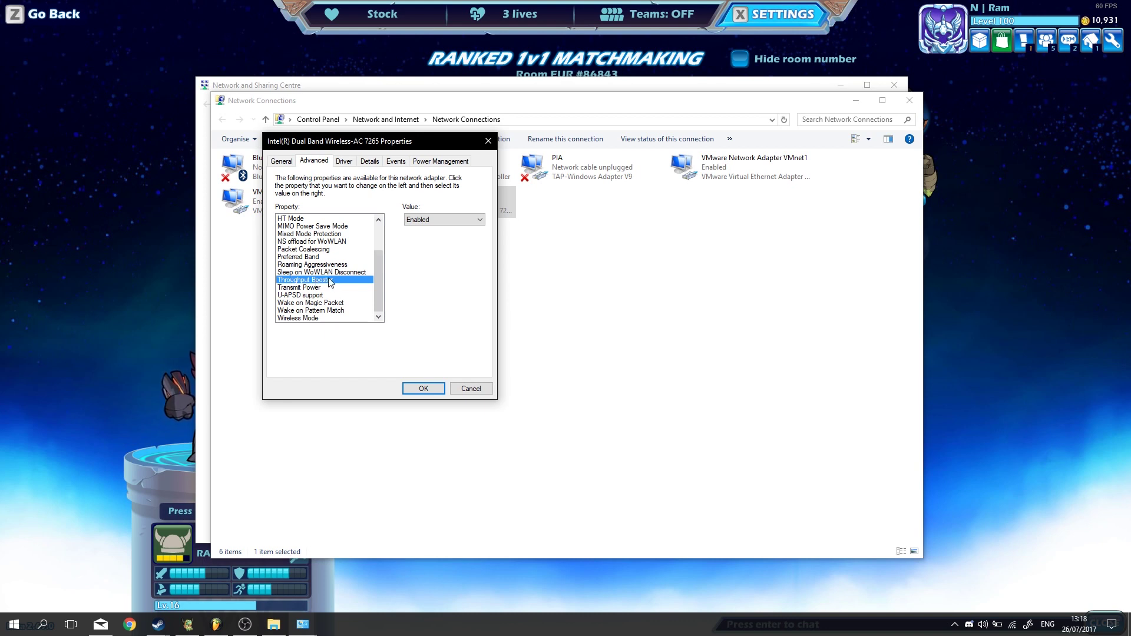
left_click(422, 221)
left_click(421, 233)
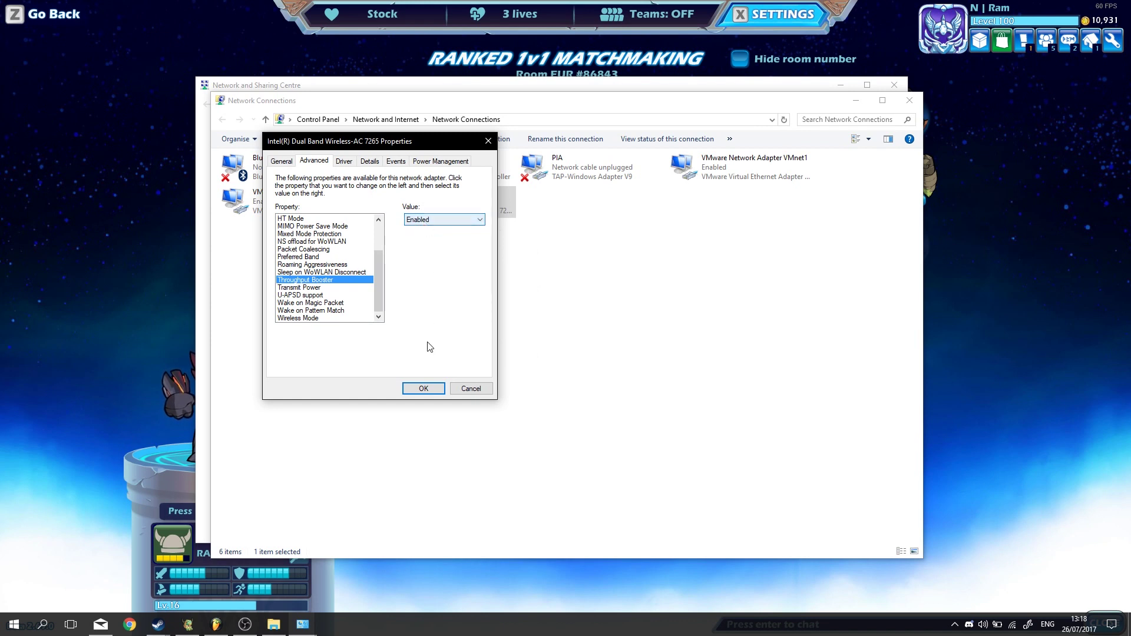
left_click(423, 388)
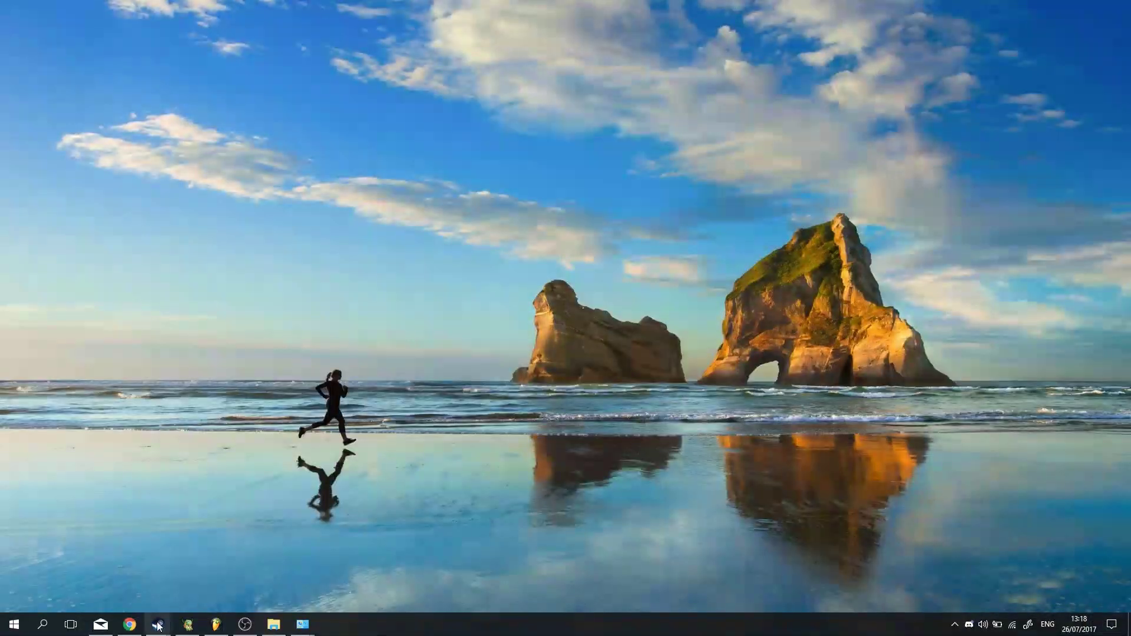
Search 'razer game' in Chrome and open the Razer Cortex: Game Booster result.
left_click(129, 625)
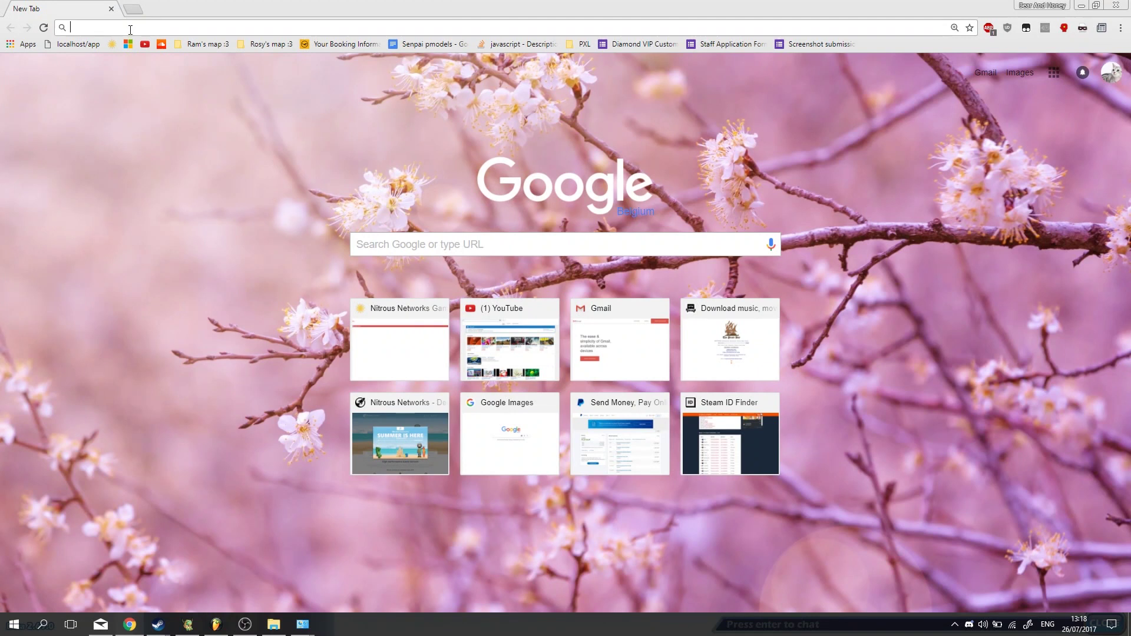
type("raze")
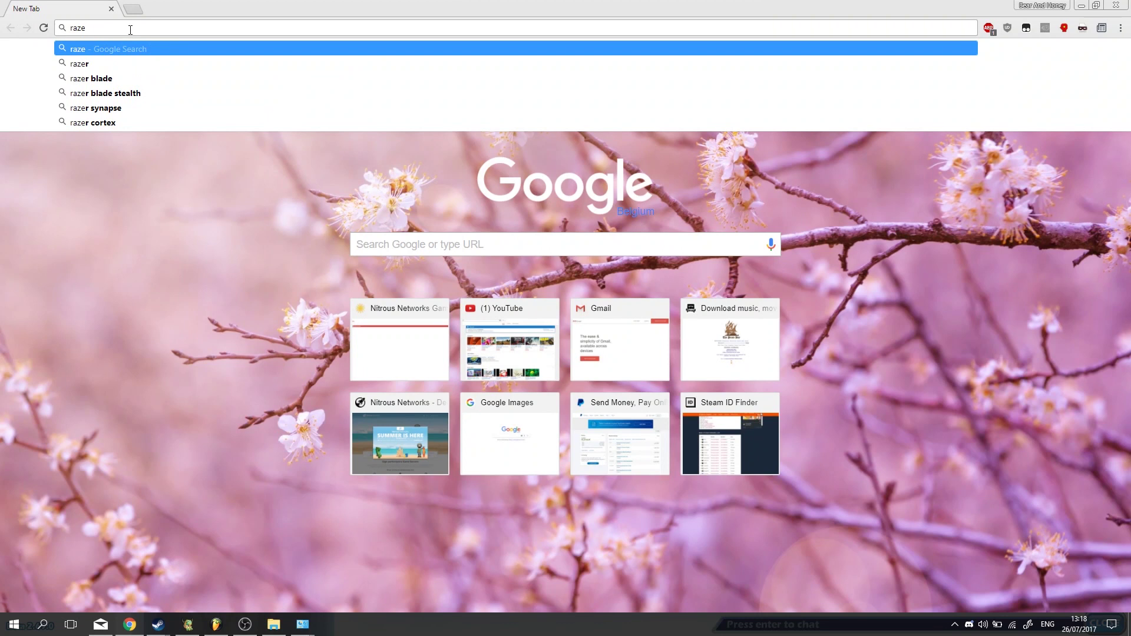
type("r game")
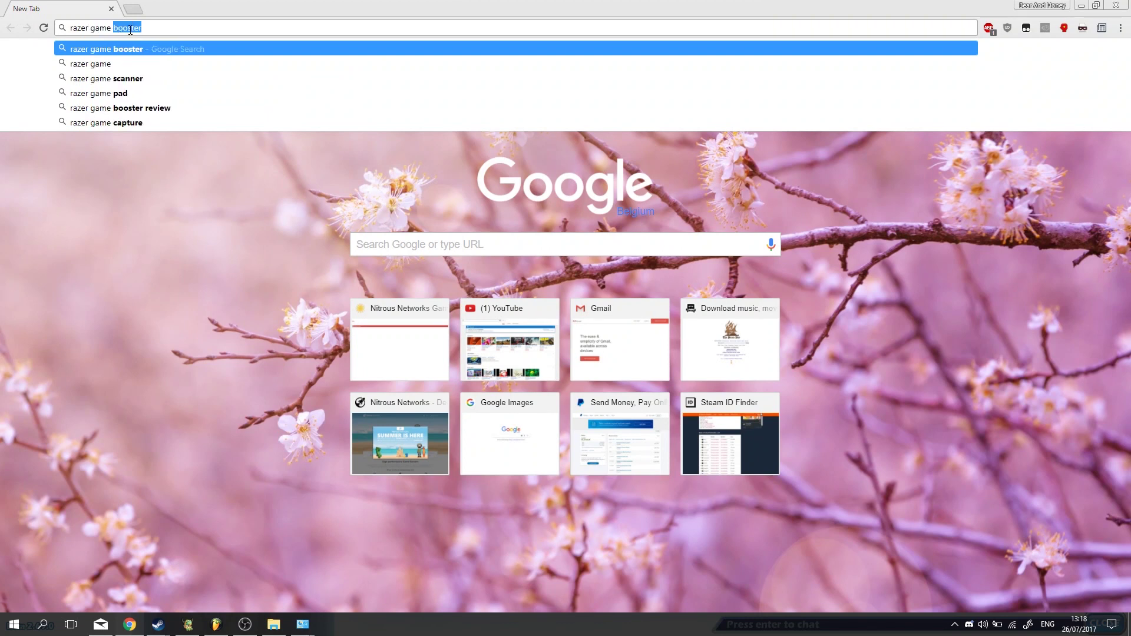
key("Return")
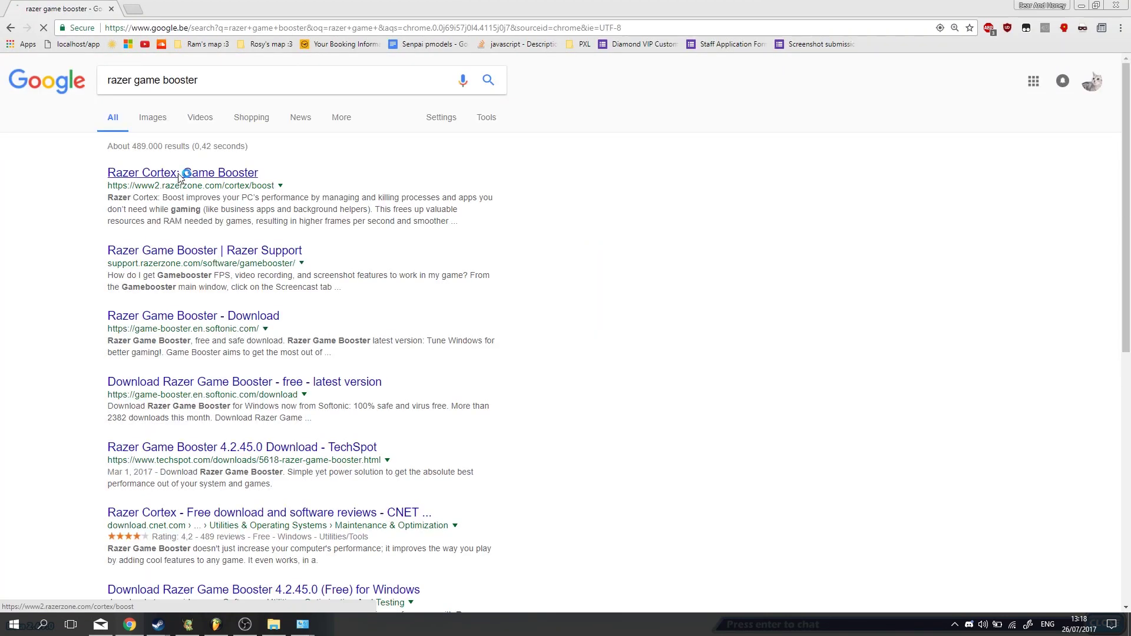
left_click(180, 173)
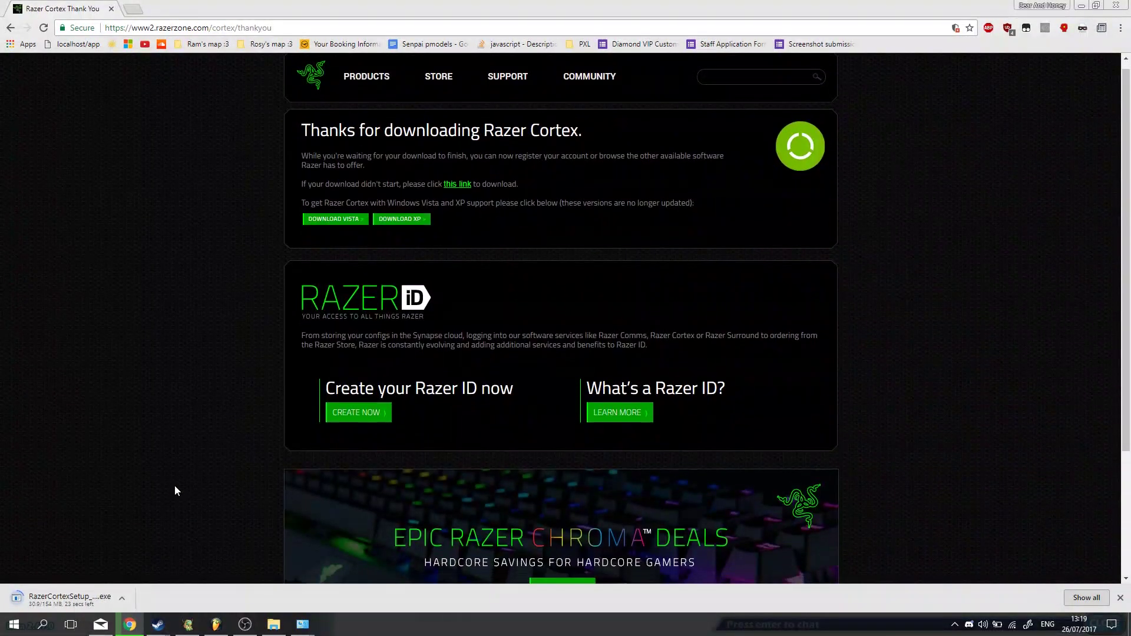
Run the downloaded RazerCortexSetup installer from Chrome's download bar.
scroll(198, 470, "down", 1)
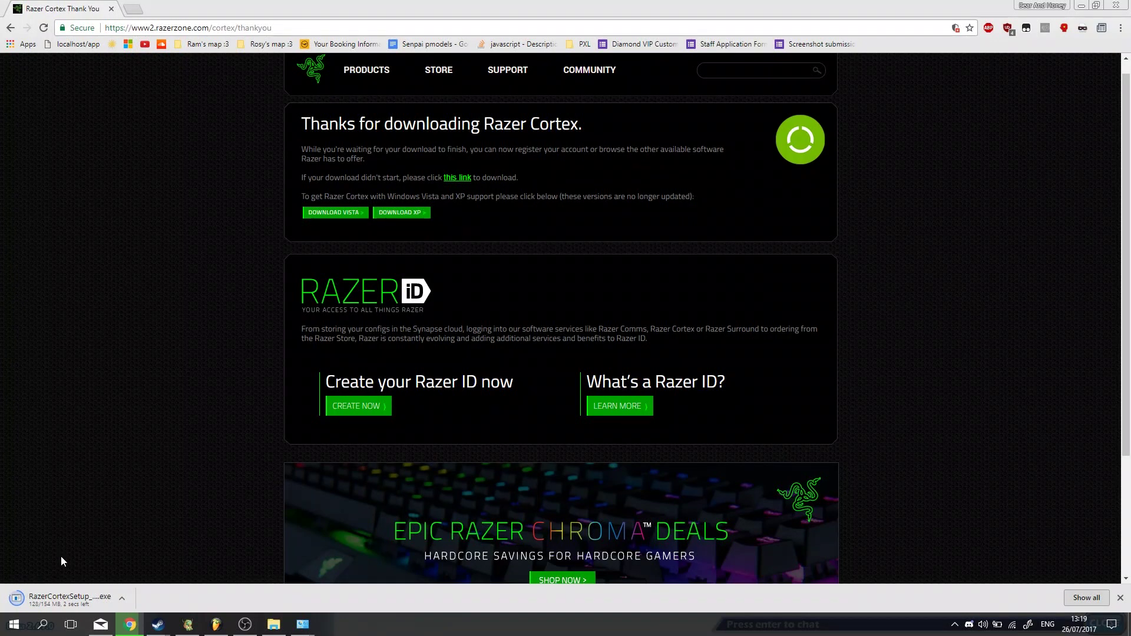
left_click(63, 590)
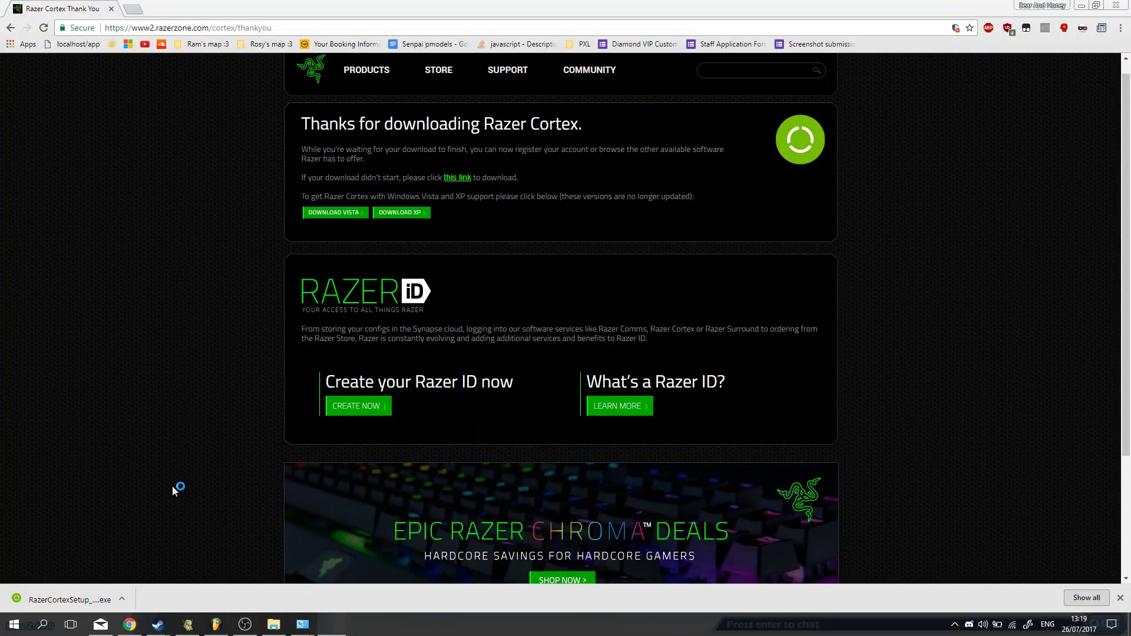
scroll(175, 487, "down", 3)
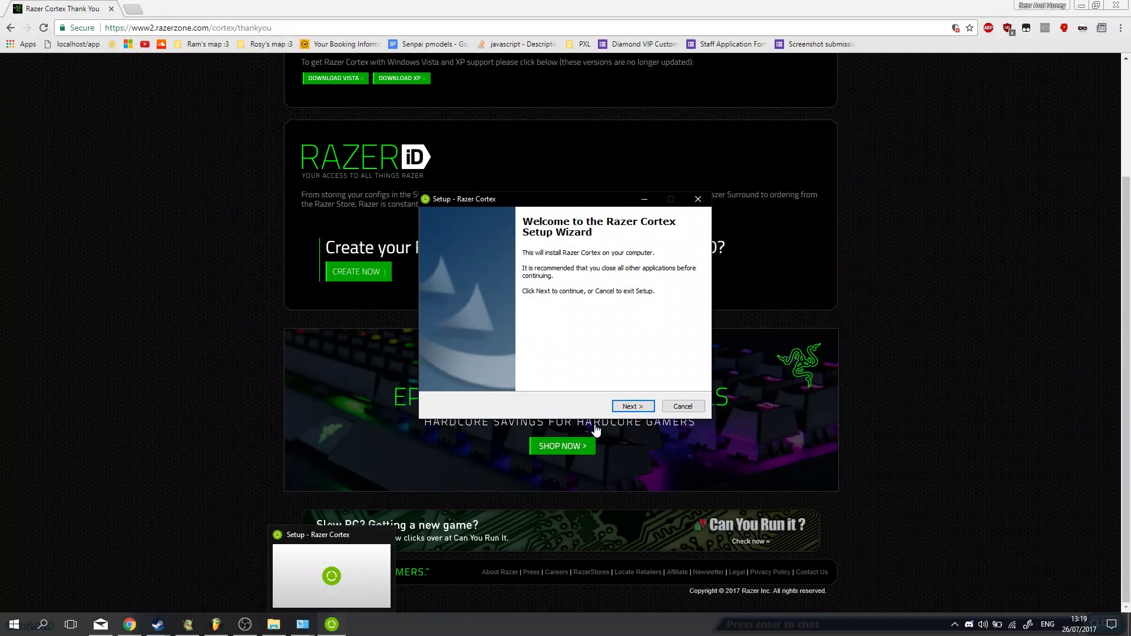
Accept the defaults on the Welcome, License, Destination and Additional Tasks pages to install Cortex.
left_click(631, 406)
left_click(631, 406)
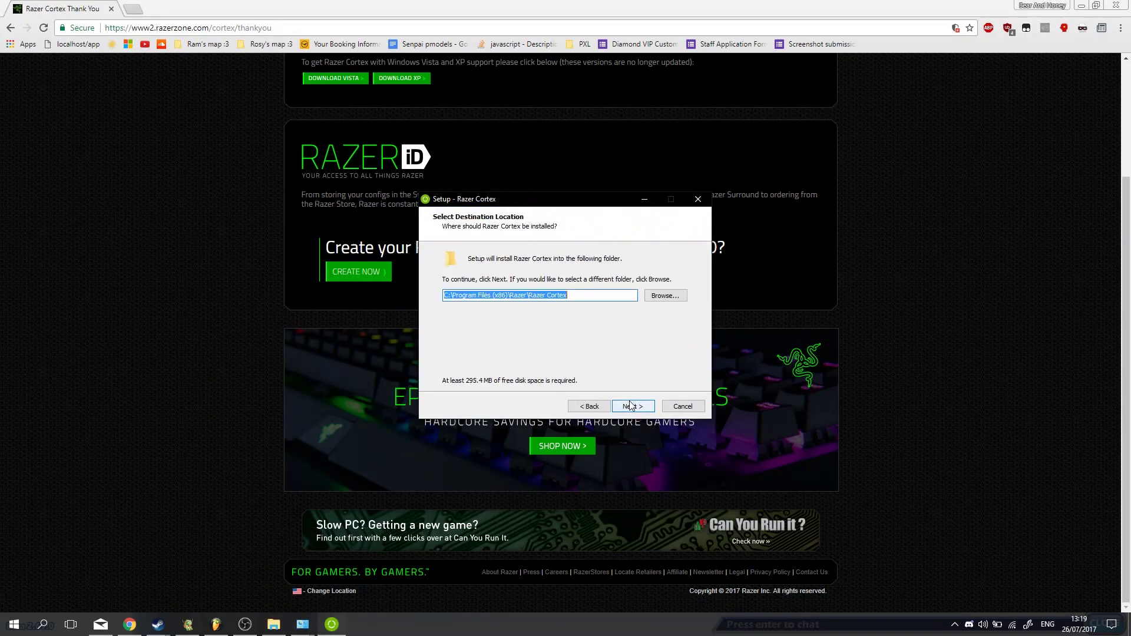
left_click(631, 406)
left_click(631, 406)
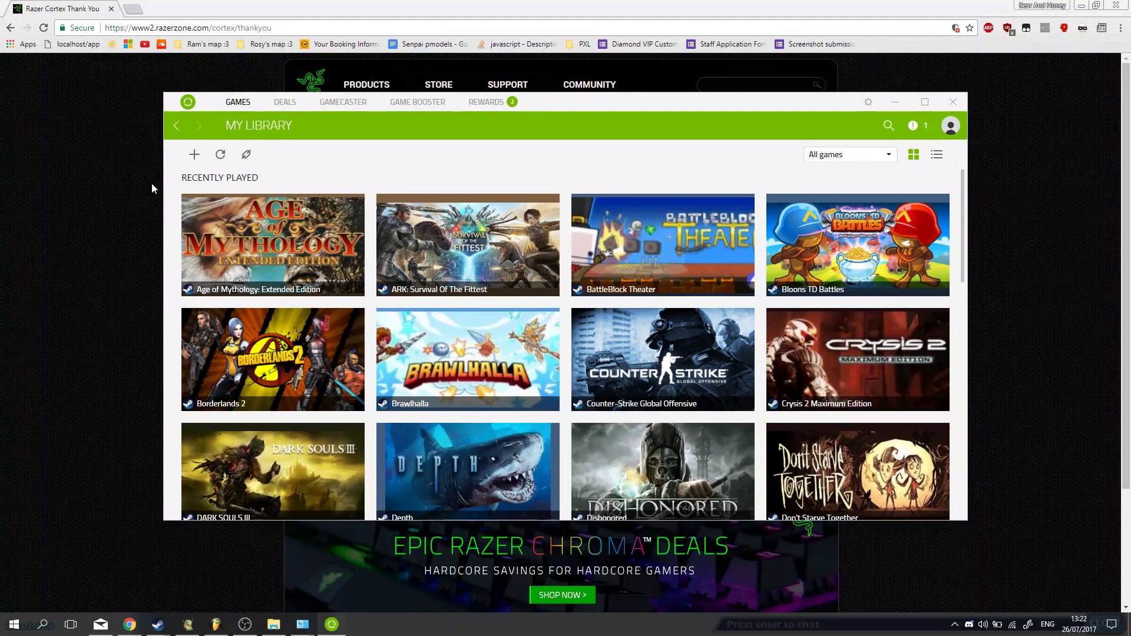
Switch to the Game Booster tab and open the Boost settings page.
left_click(402, 104)
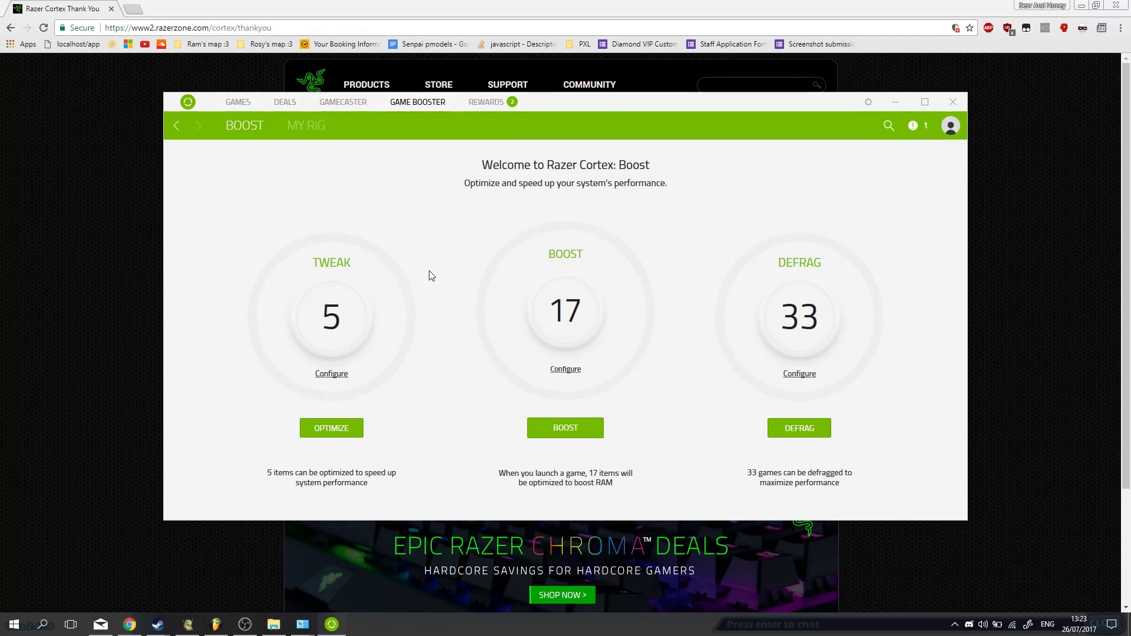
left_click(565, 368)
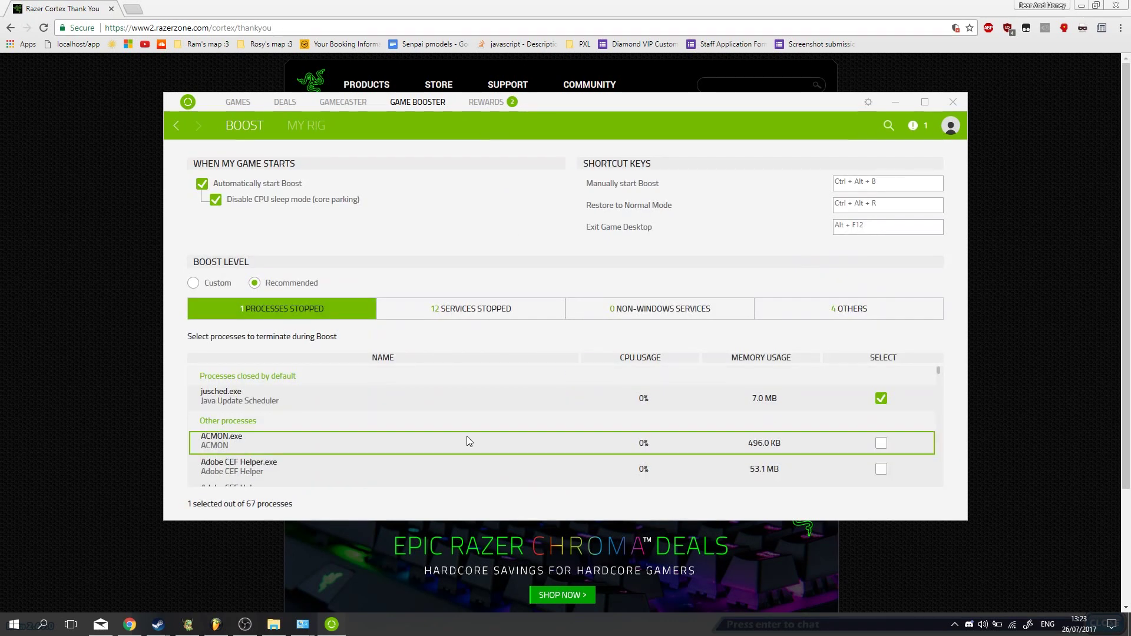
Find Discord.exe in the Processes Stopped list and tick it for termination.
scroll(467, 436, "down", 5)
scroll(467, 436, "up", 4)
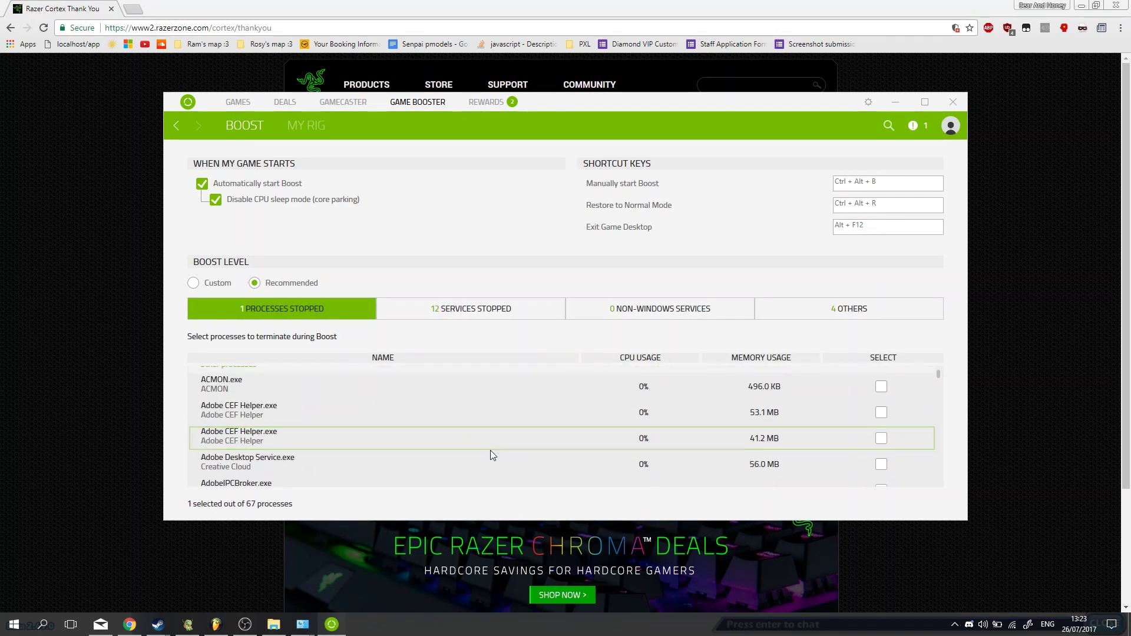
scroll(490, 450, "up", 2)
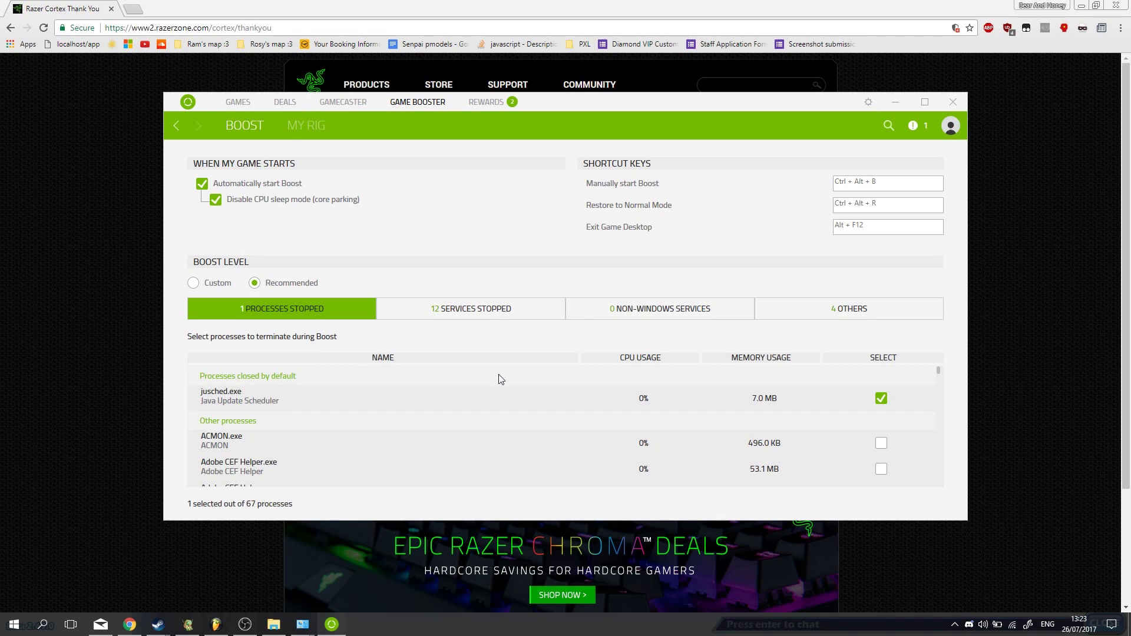
scroll(757, 459, "down", 15)
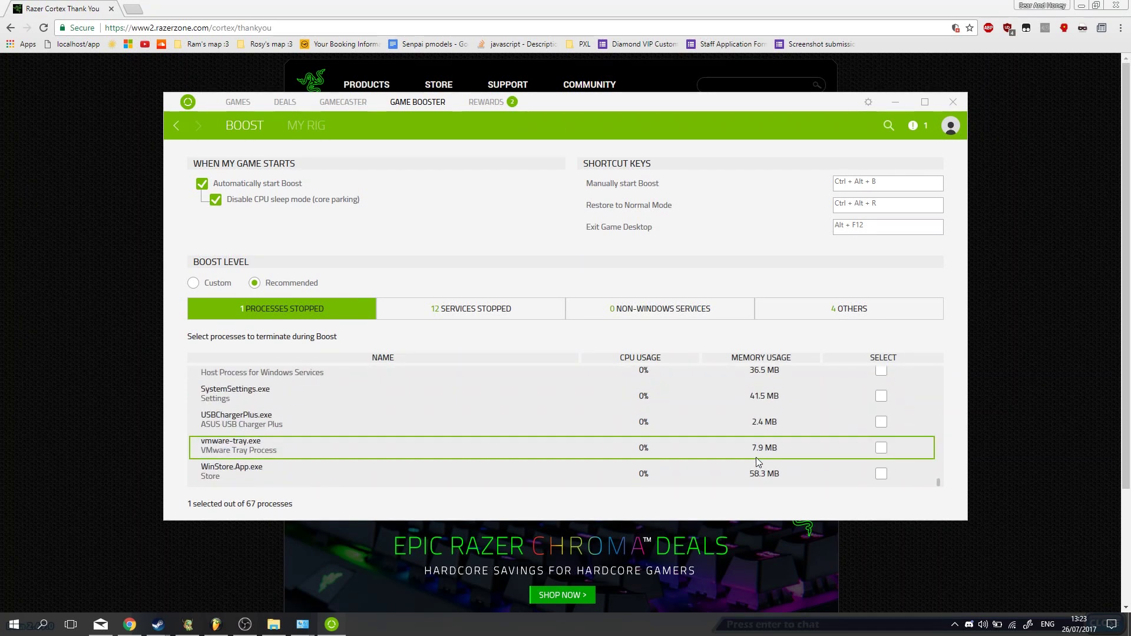
scroll(755, 457, "up", 15)
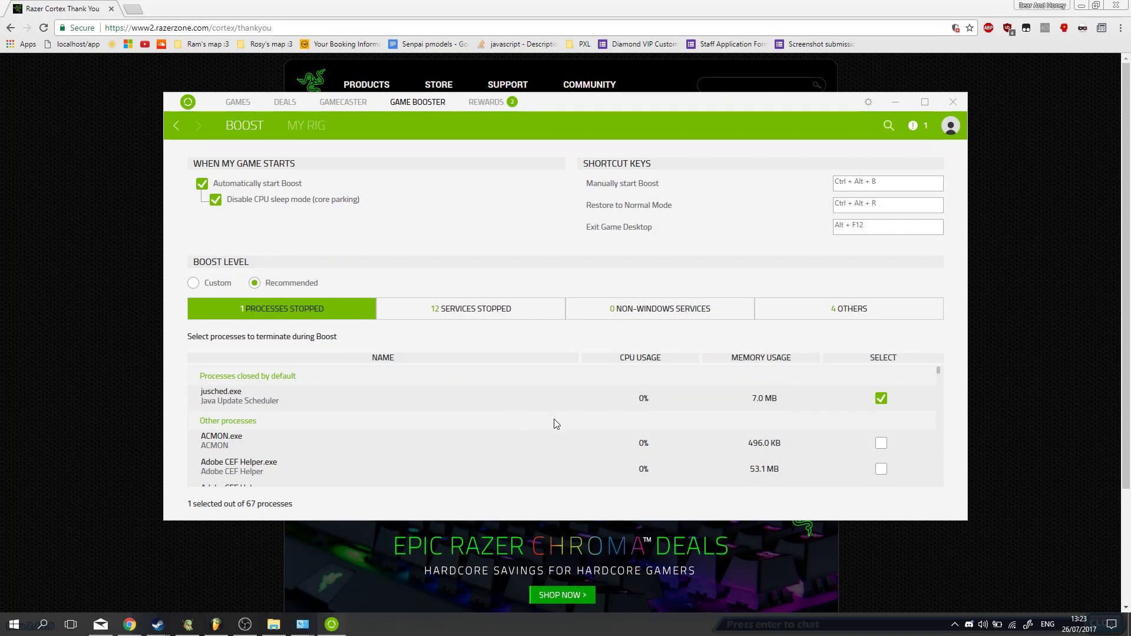
scroll(510, 447, "down", 2)
scroll(510, 447, "up", 2)
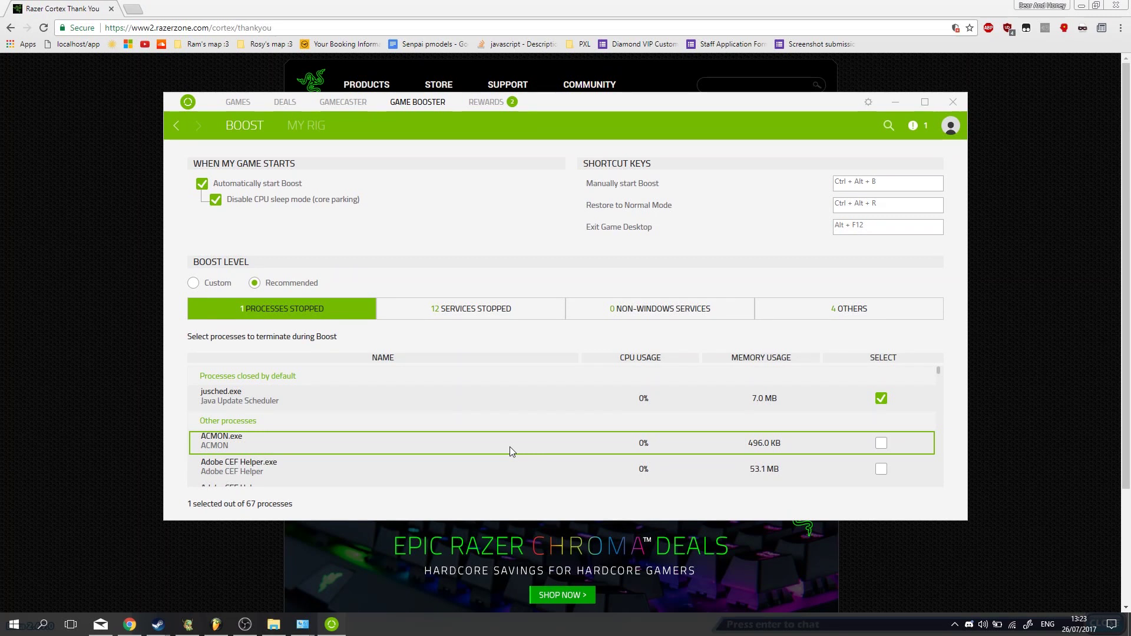
scroll(510, 446, "down", 3)
scroll(510, 447, "down", 5)
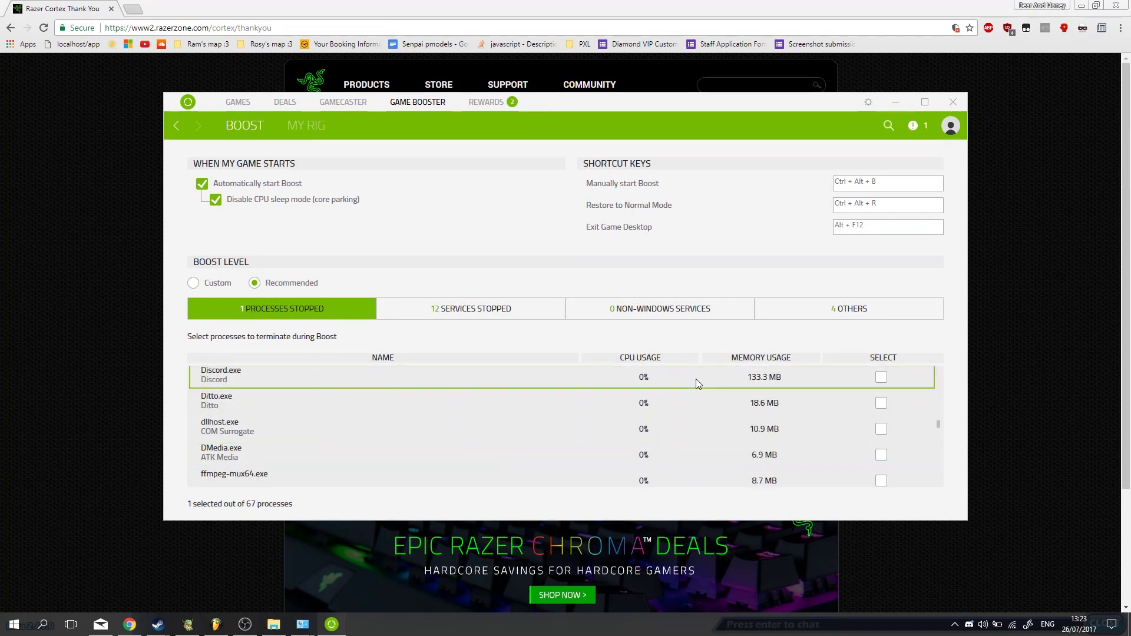
left_click(880, 379)
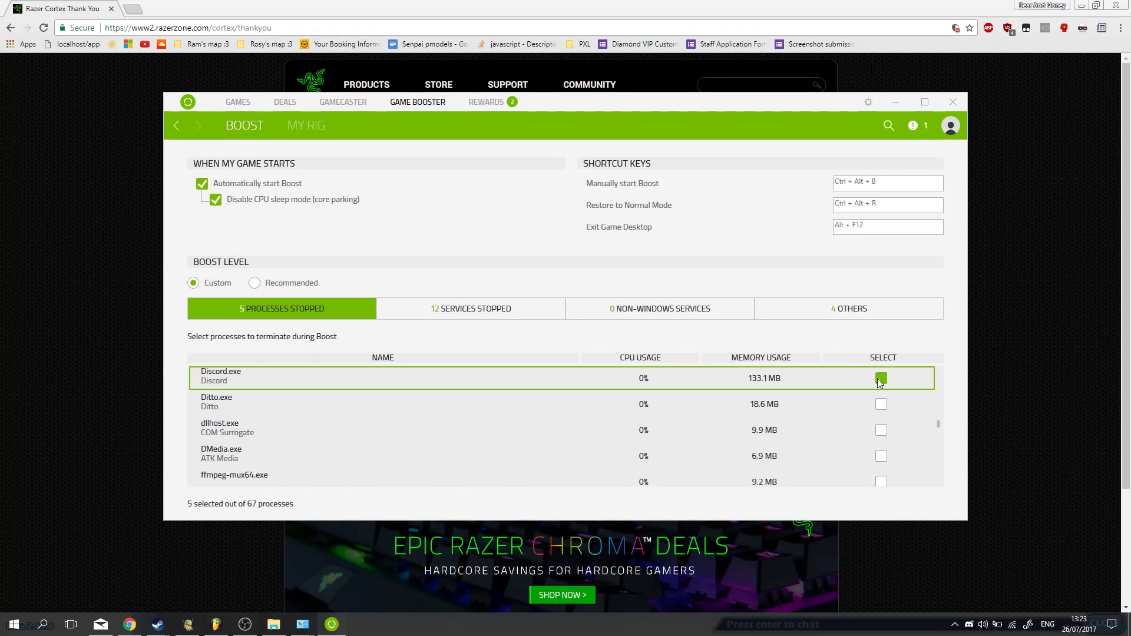
Review the process list, now with 4 of 67 processes selected to terminate.
scroll(436, 424, "down", 8)
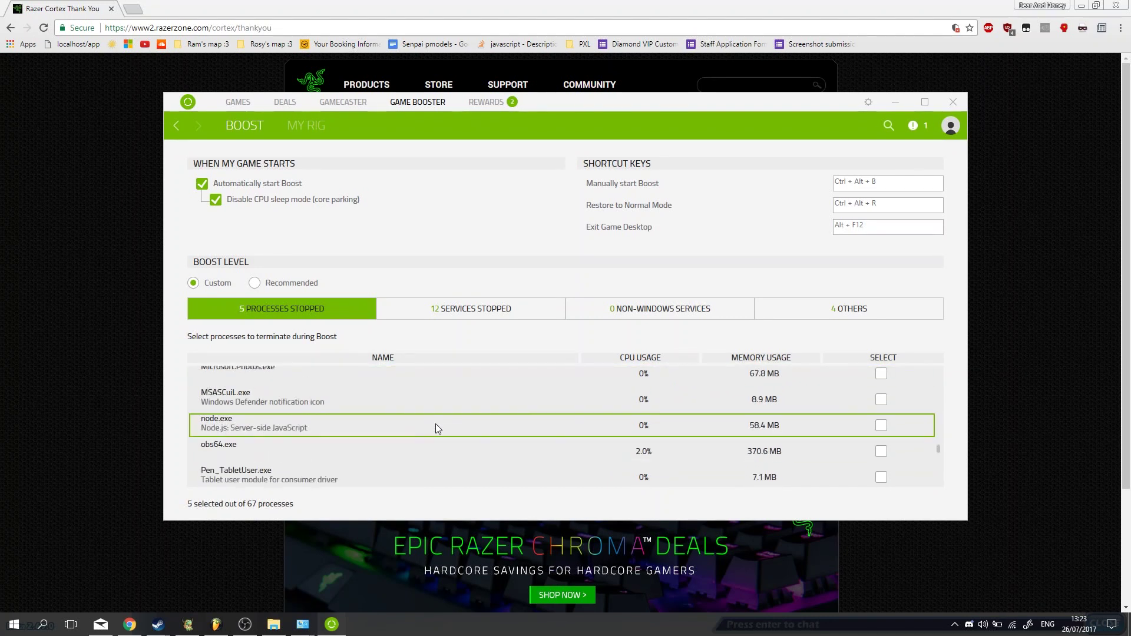
scroll(436, 423, "down", 1)
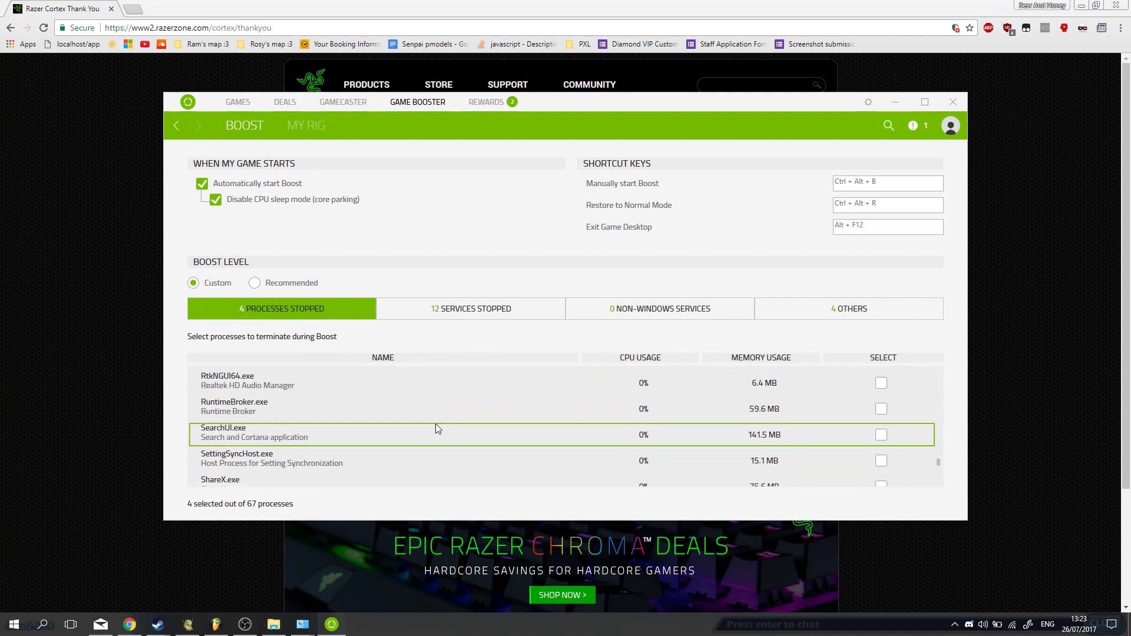
scroll(436, 422, "up", 2)
scroll(436, 423, "up", 3)
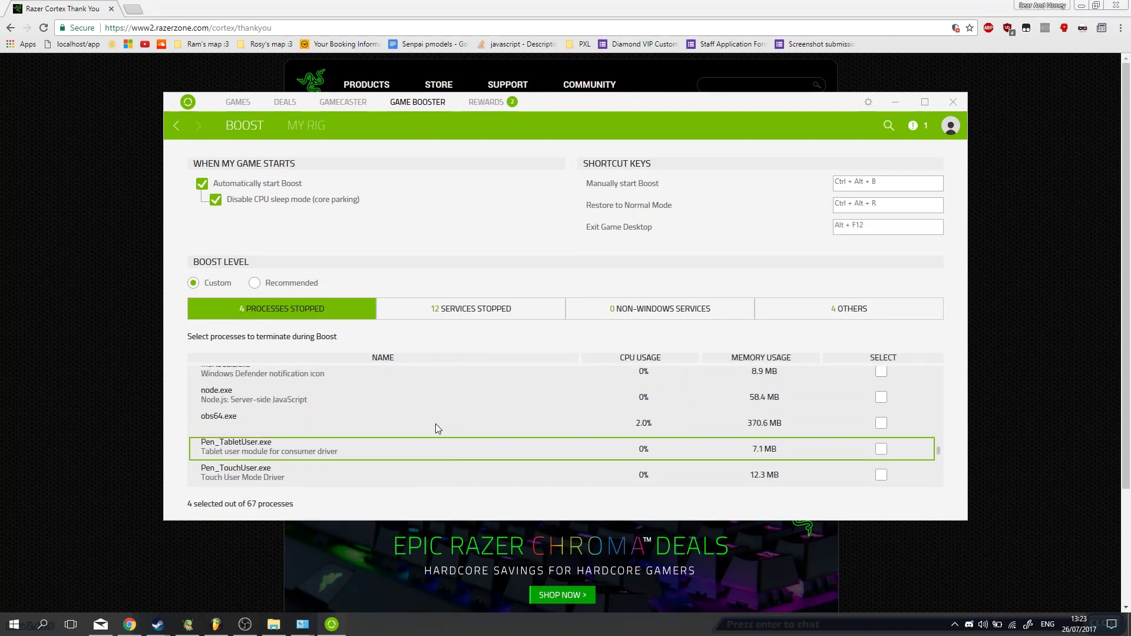
scroll(436, 423, "down", 10)
scroll(436, 422, "up", 15)
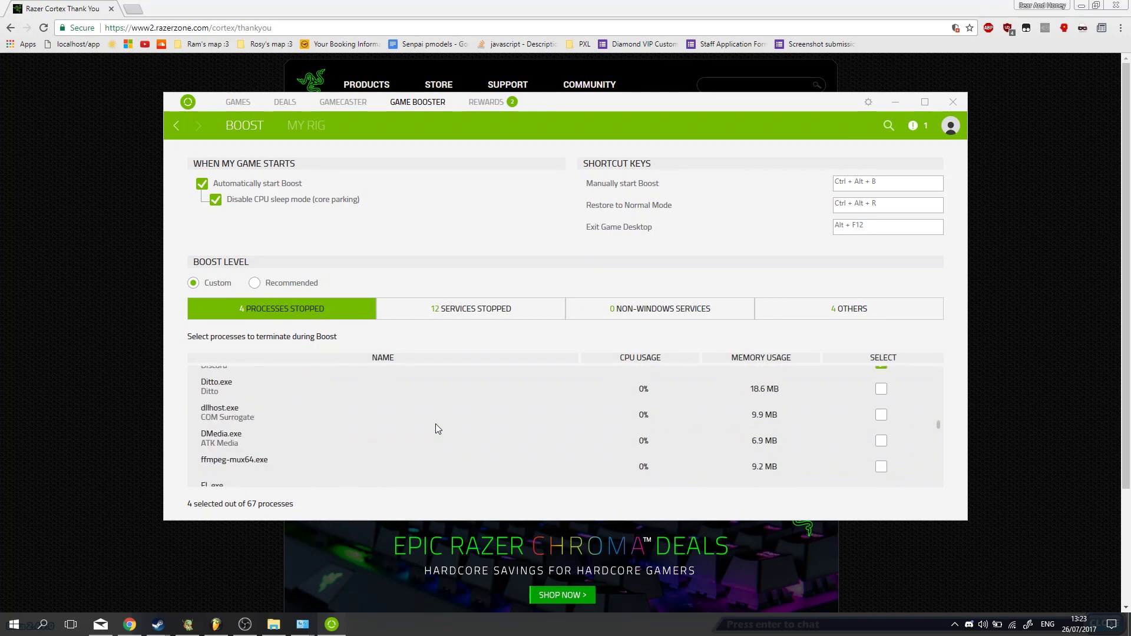
scroll(436, 423, "up", 2)
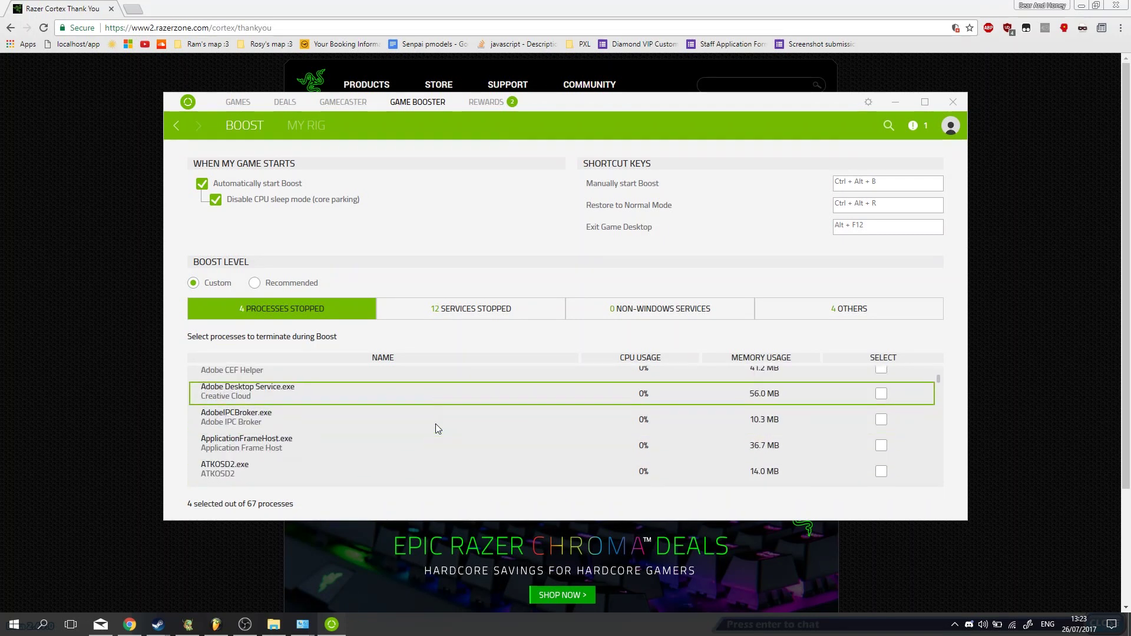
scroll(436, 423, "down", 4)
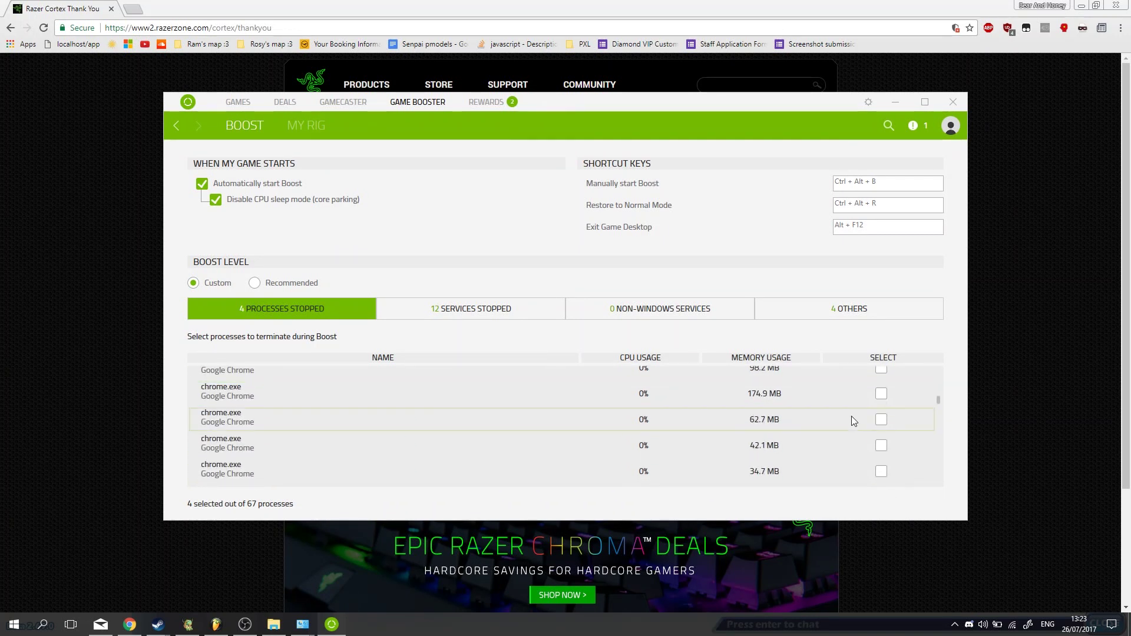
scroll(459, 406, "up", 5)
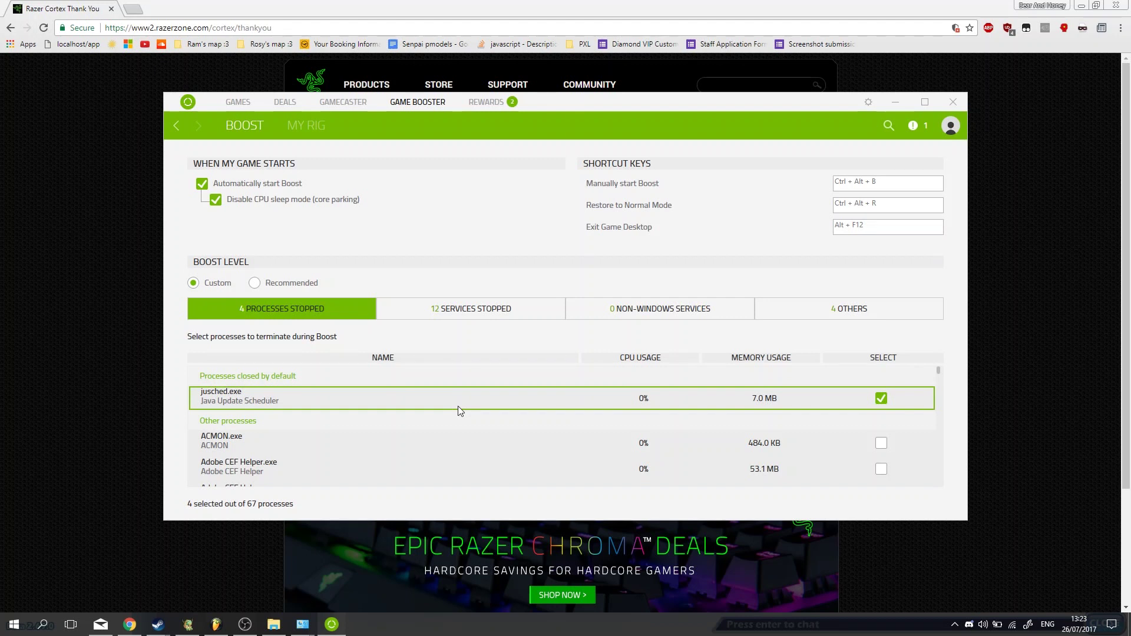
Review the 12 of 18 services stopped during Boost on the Services Stopped tab.
left_click(485, 310)
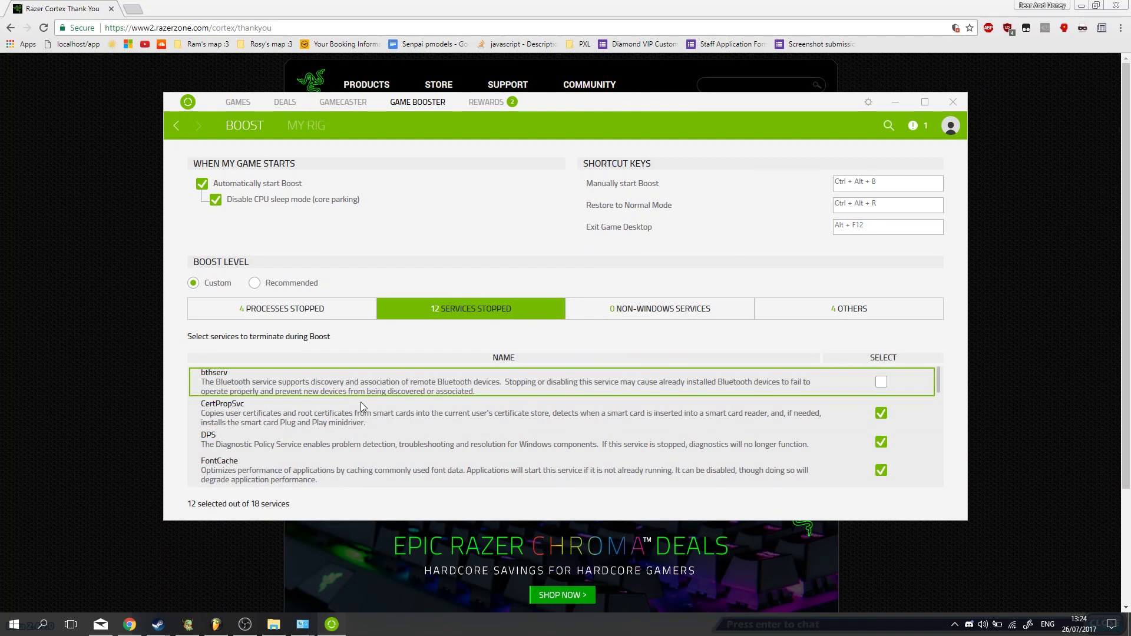
scroll(360, 401, "down", 5)
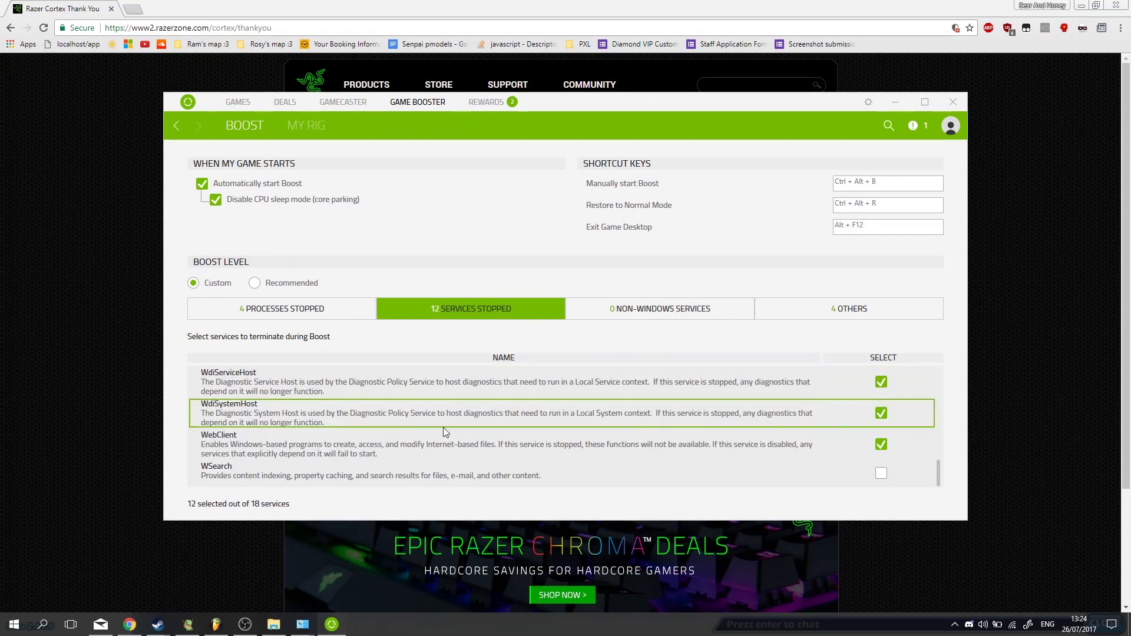
scroll(443, 427, "up", 5)
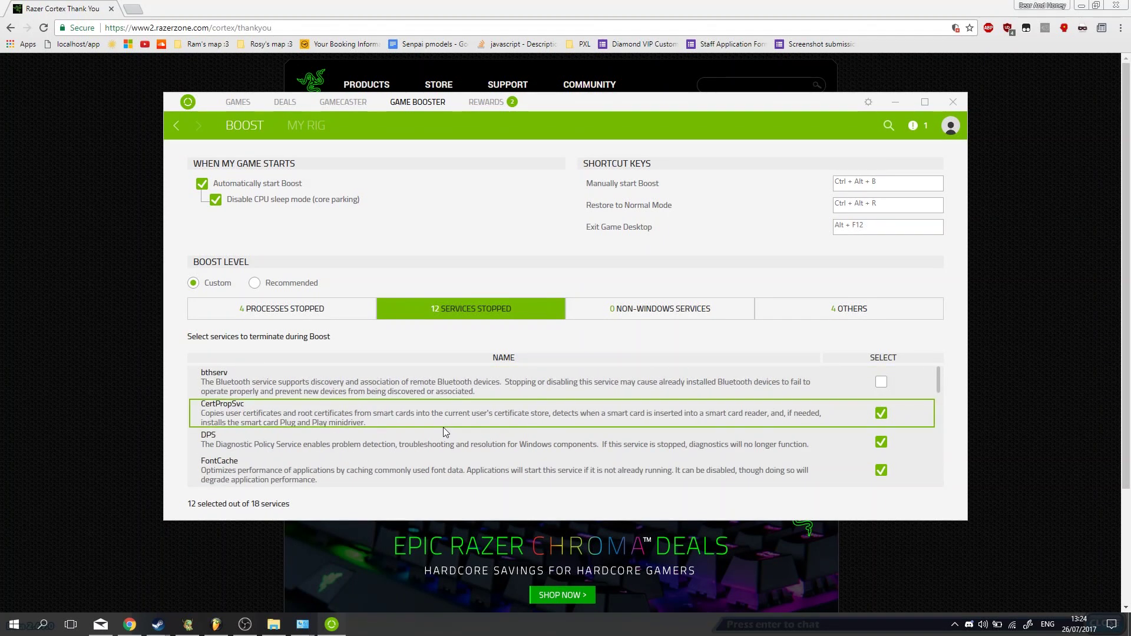
scroll(461, 437, "down", 5)
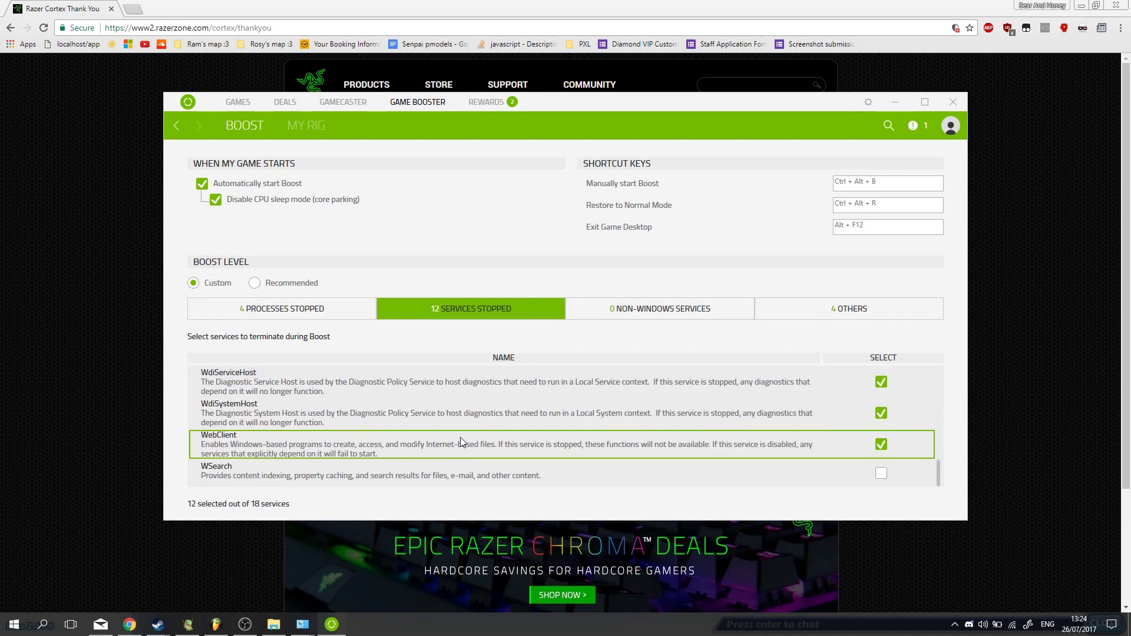
scroll(345, 418, "up", 5)
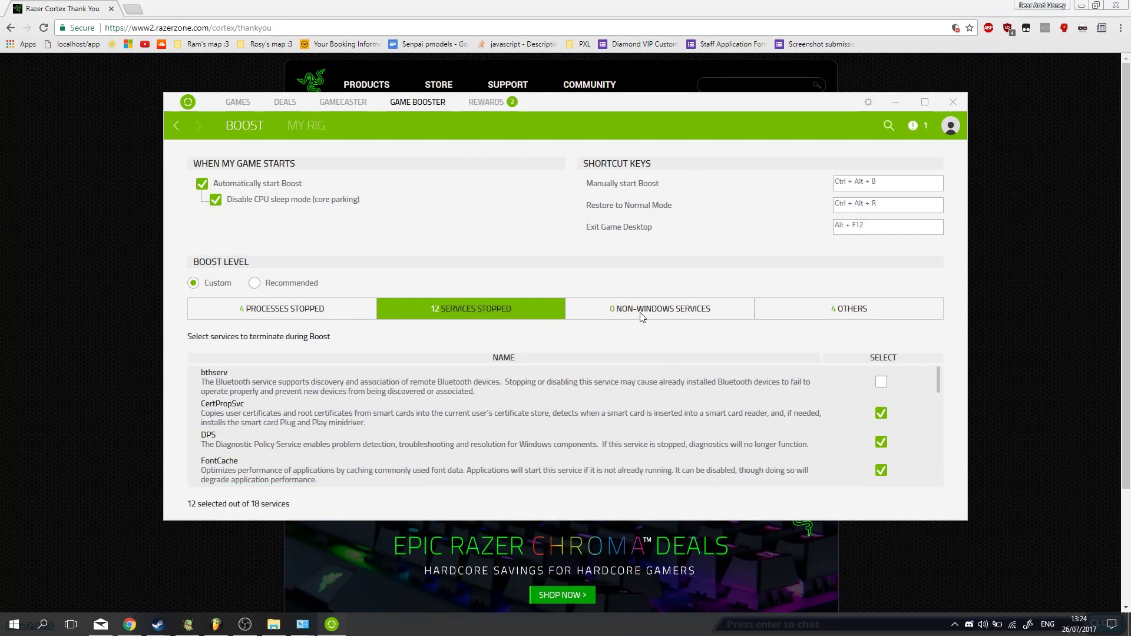
Look through the Others tab's boost options, including Clean RAM and update blocking.
left_click(786, 307)
scroll(609, 412, "down", 2)
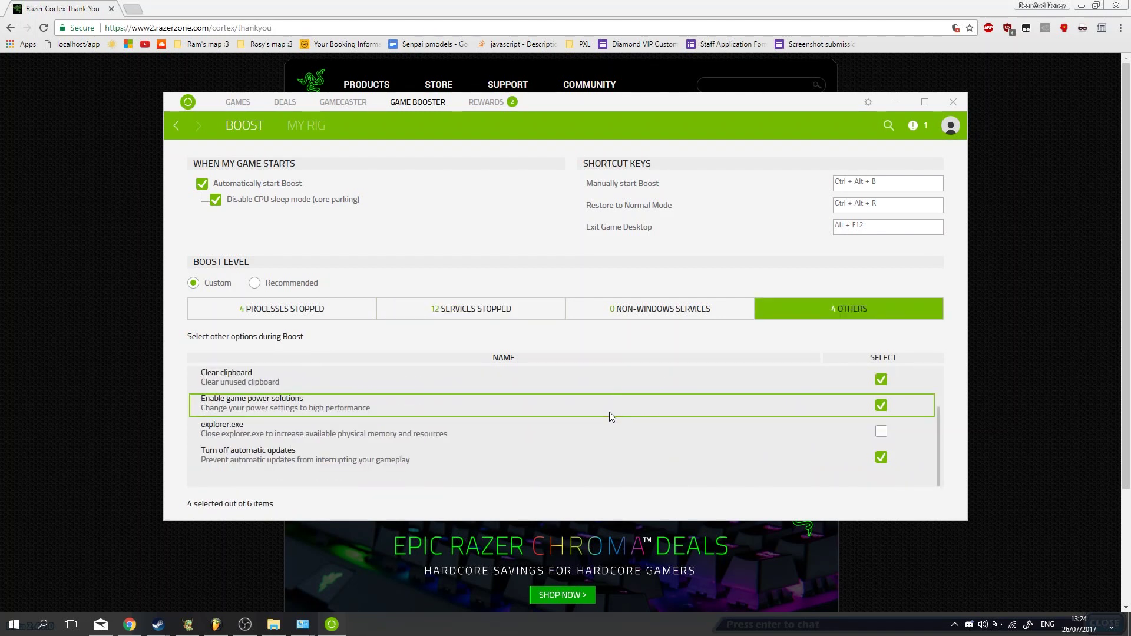
scroll(609, 411, "up", 2)
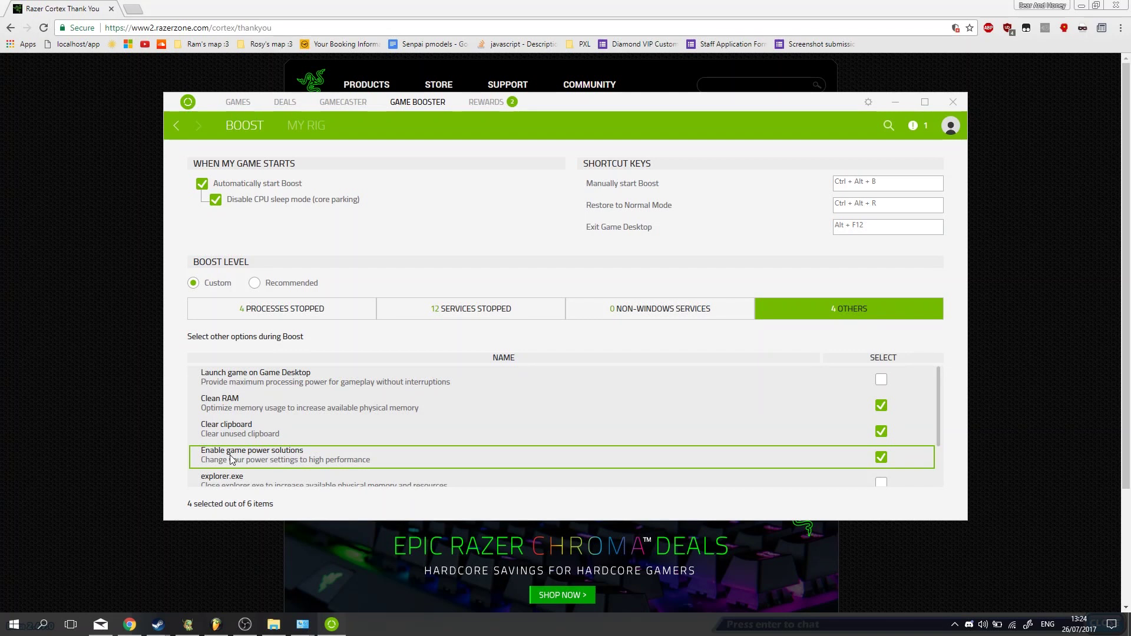
scroll(288, 460, "down", 2)
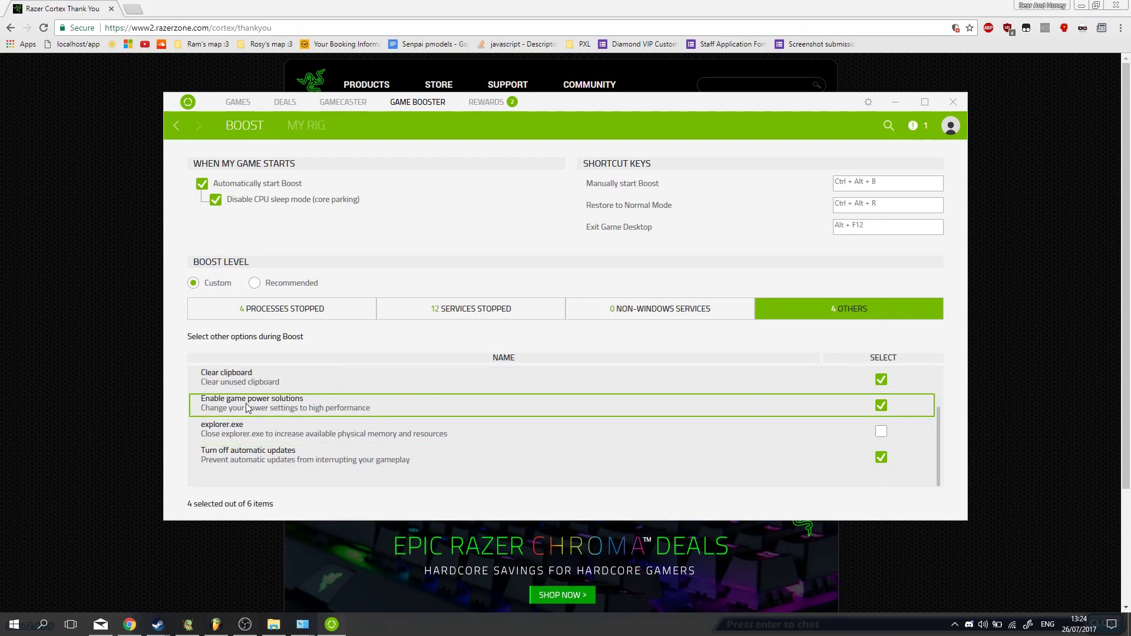
Leave explorer.exe unselected and return to the Boost overview showing 20 items to optimize.
left_click(887, 423)
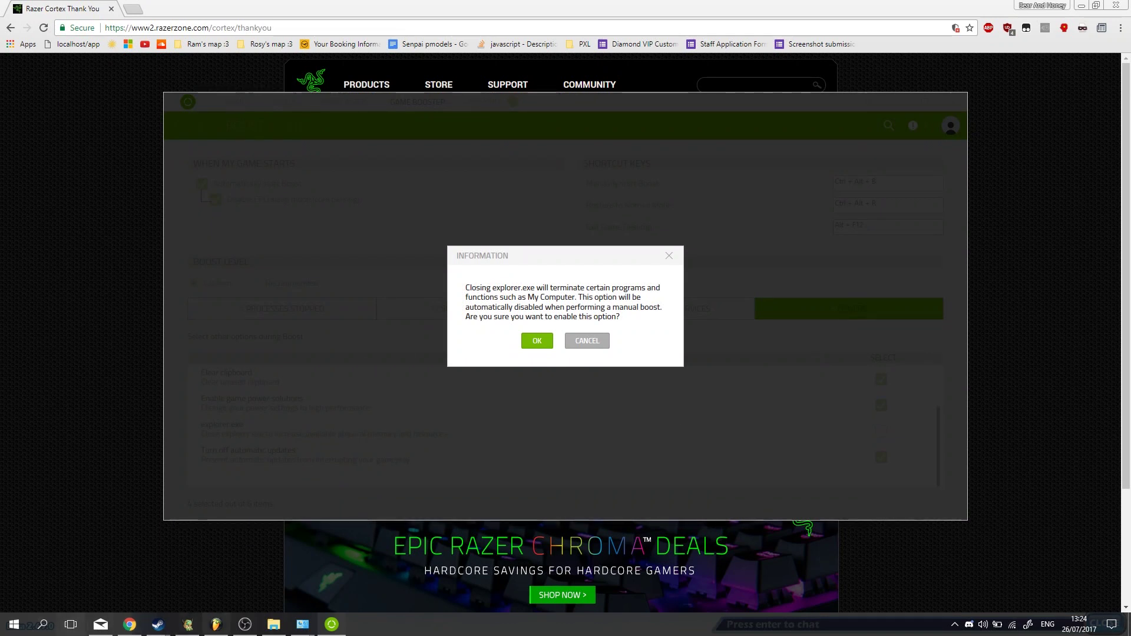
left_click(586, 340)
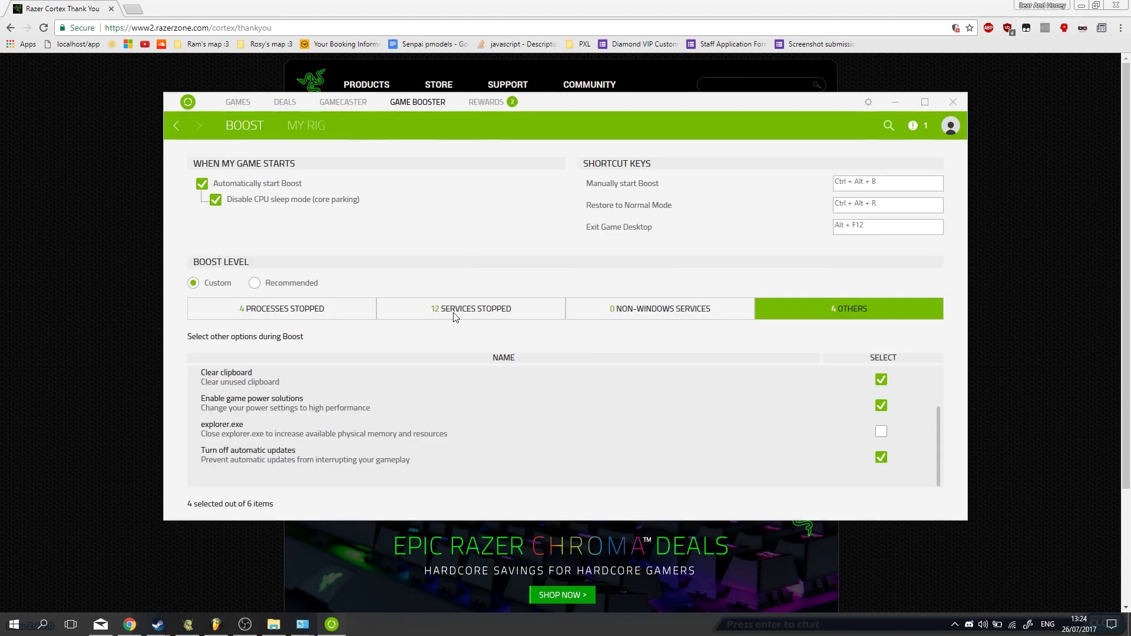
left_click(248, 126)
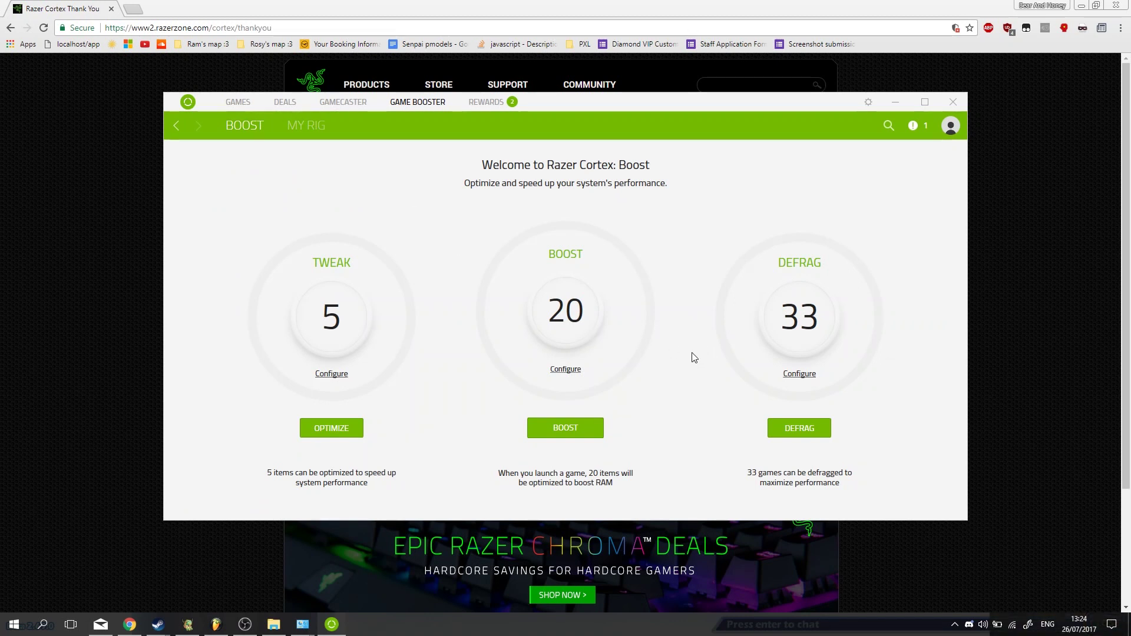
left_click(797, 372)
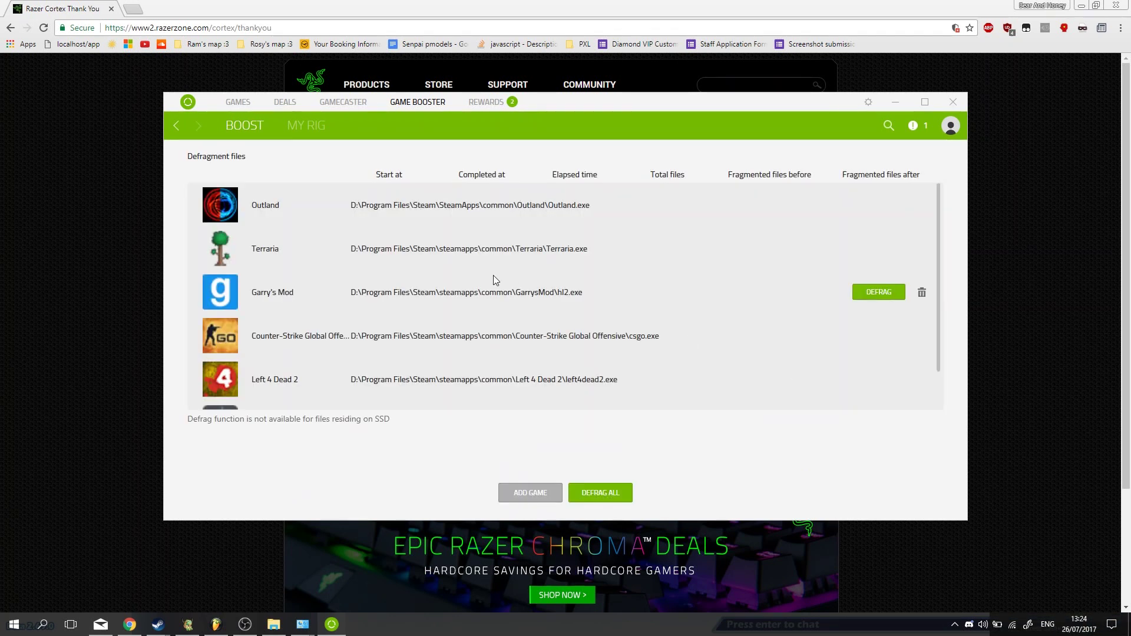
left_click(555, 310)
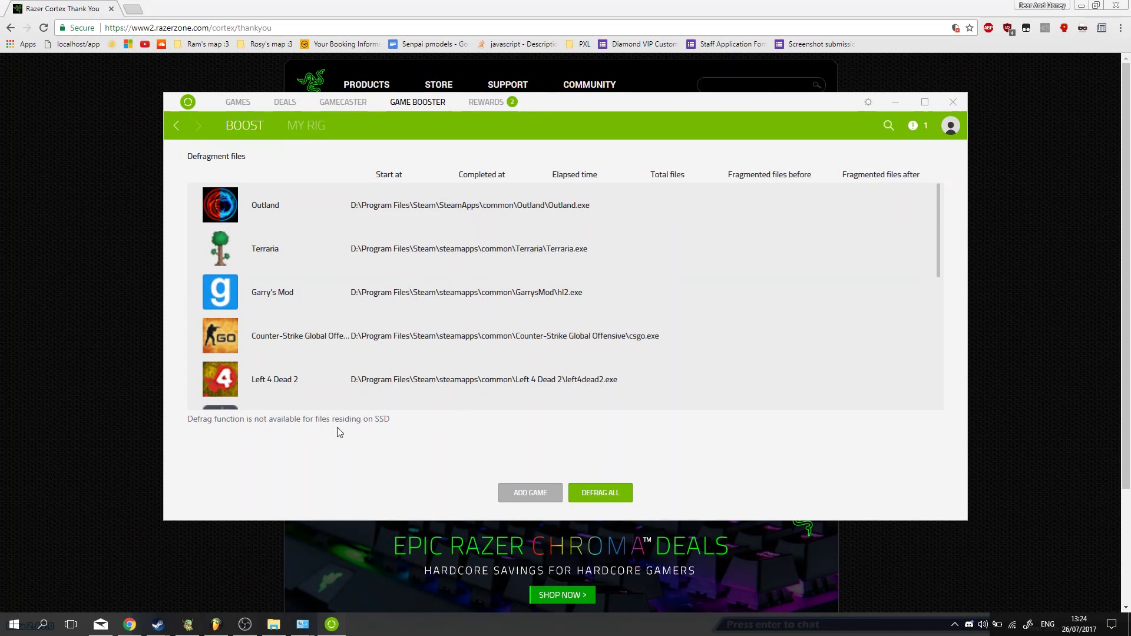
scroll(282, 434, "down", 5)
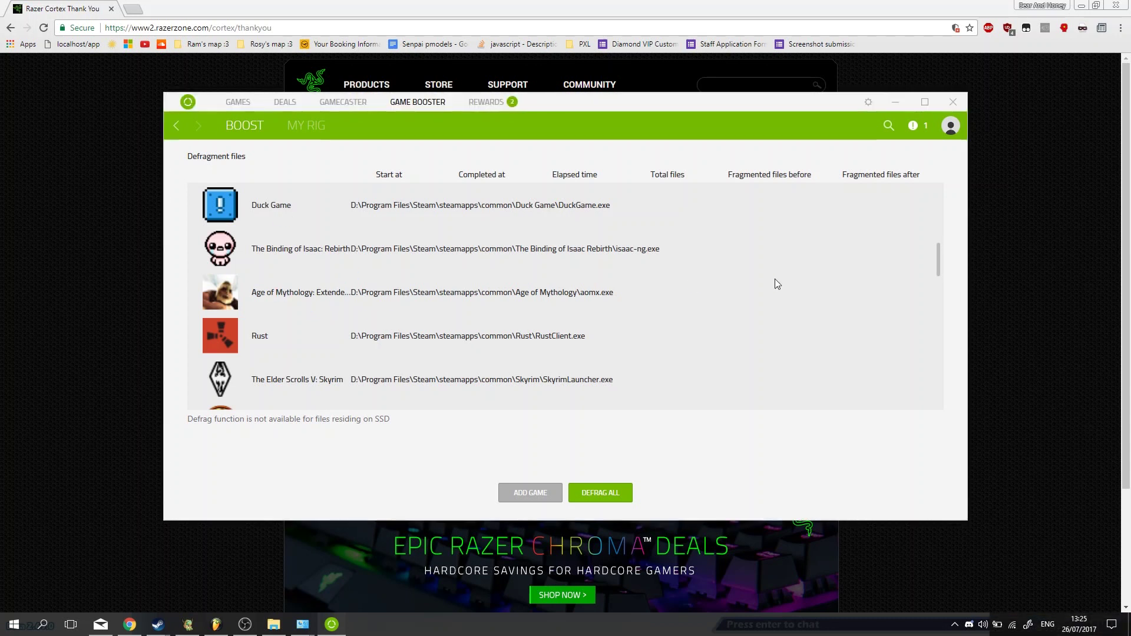
scroll(775, 278, "up", 3)
left_click(236, 126)
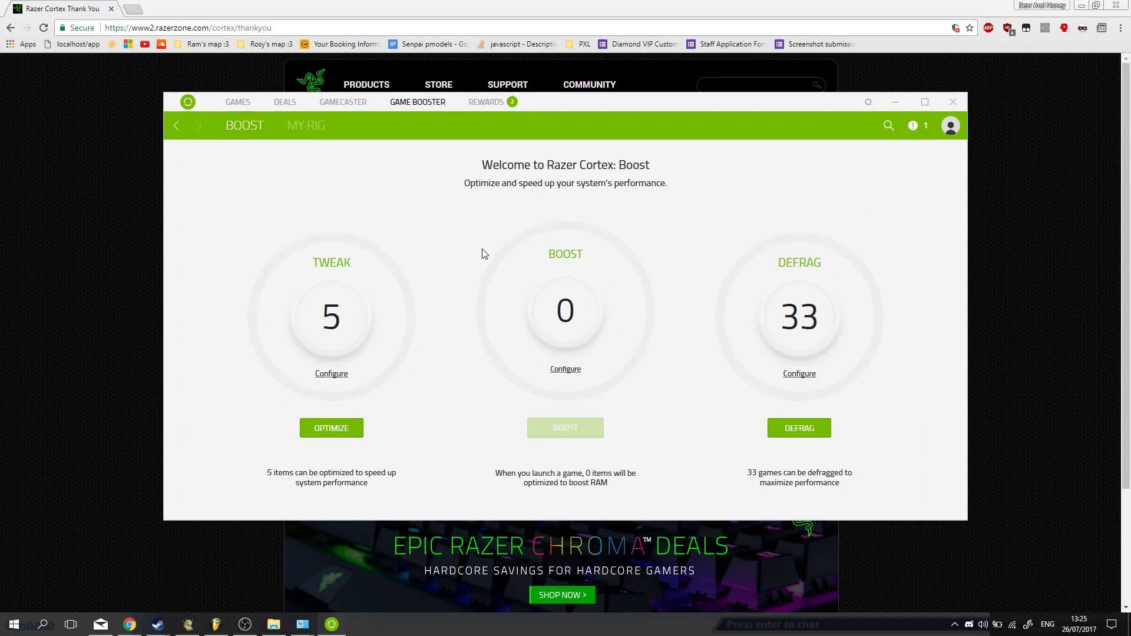
left_click(337, 375)
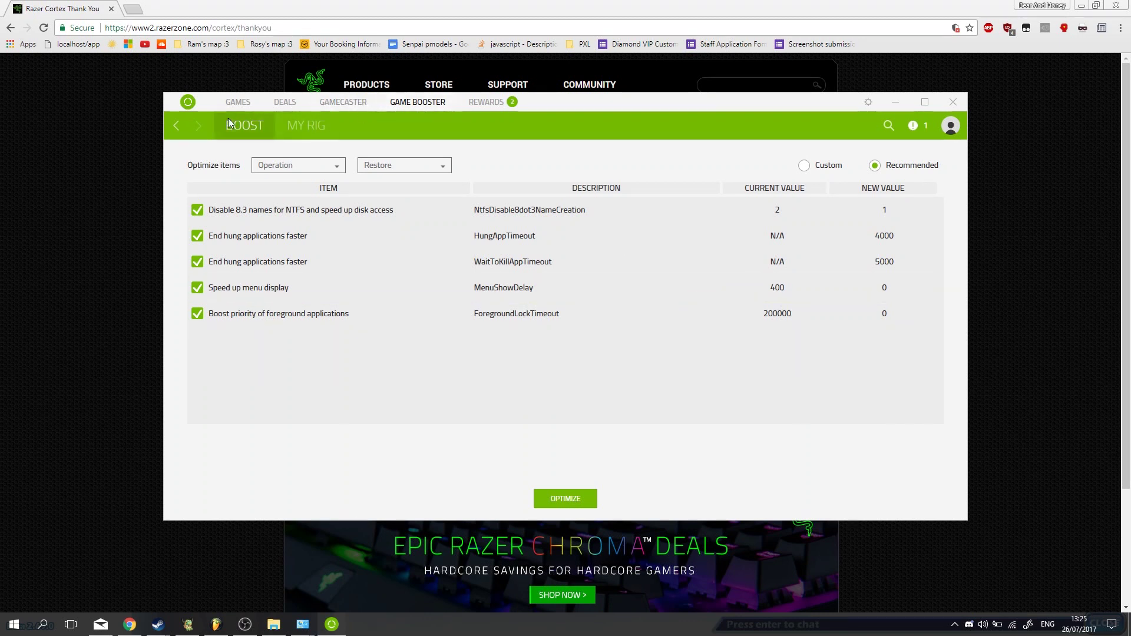
Run a RAM boost from Boost, then view My Rig's GTX 1050, i7-7700HQ, 16 GB specs.
left_click(176, 126)
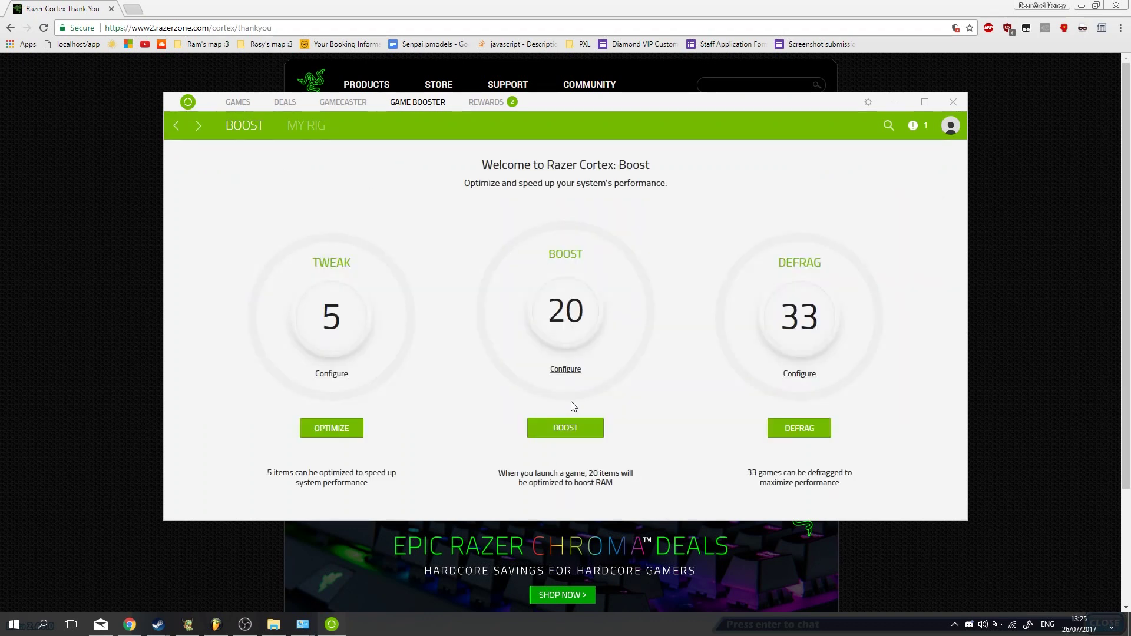
left_click(566, 428)
left_click(297, 125)
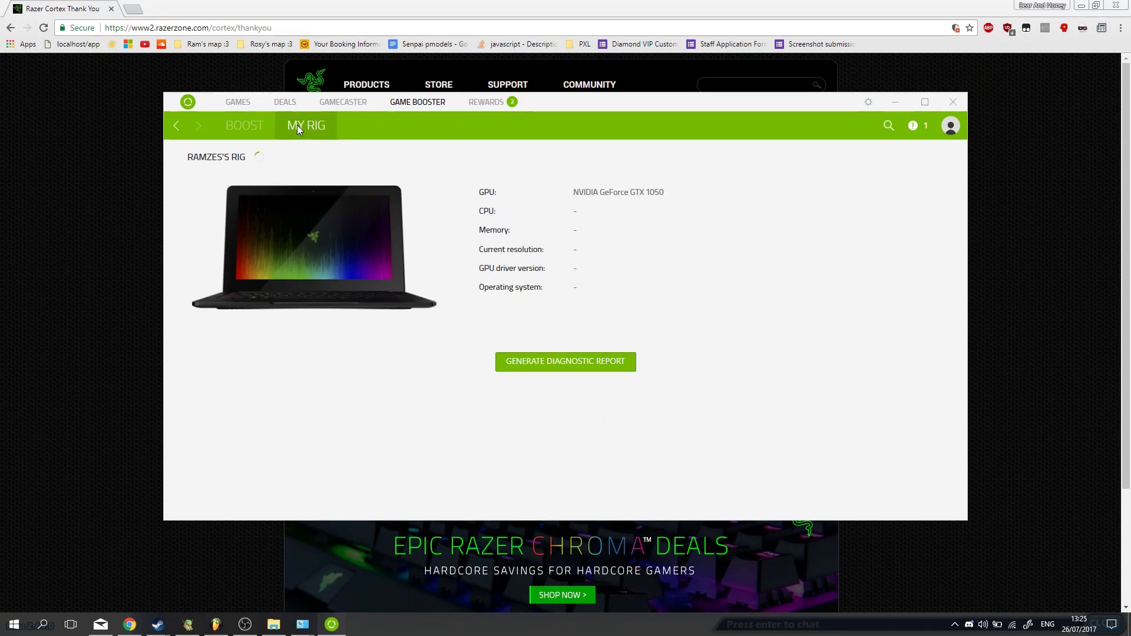
Browse Boost, My Rig, Deals and Games, then boost in Game Booster, releasing 1575 MB.
left_click(231, 119)
left_click(168, 126)
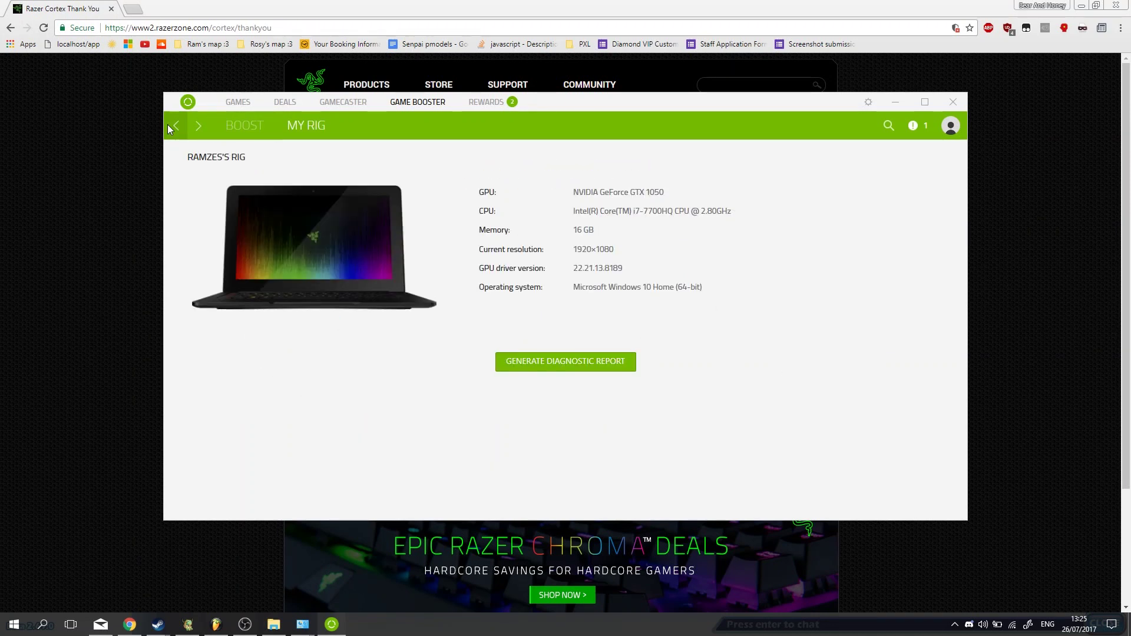
left_click(303, 104)
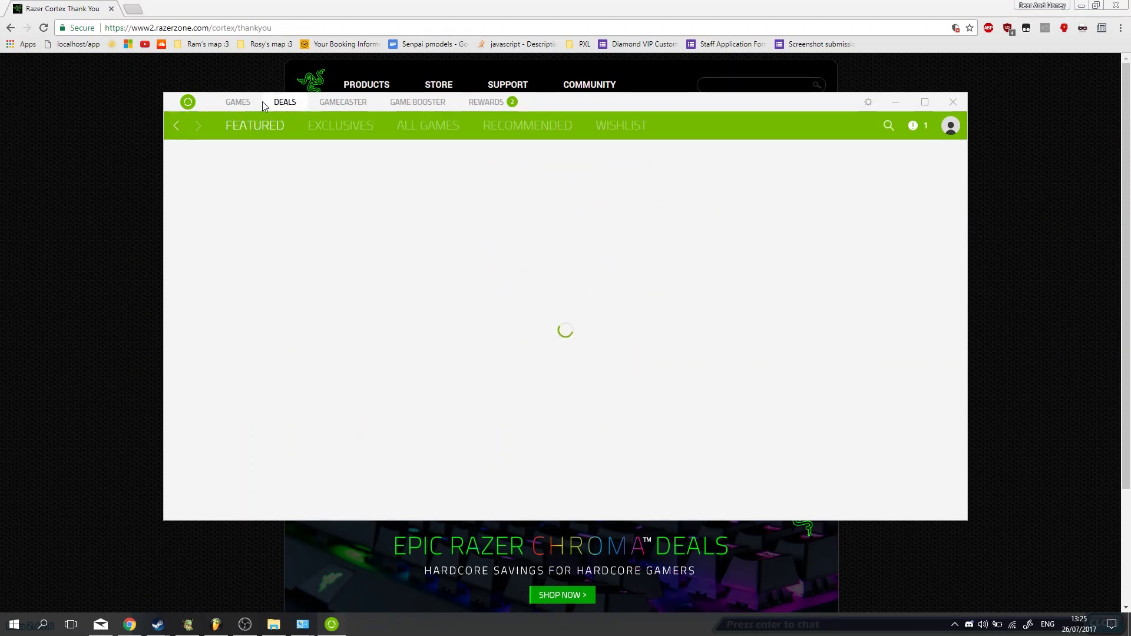
left_click(241, 101)
left_click(404, 103)
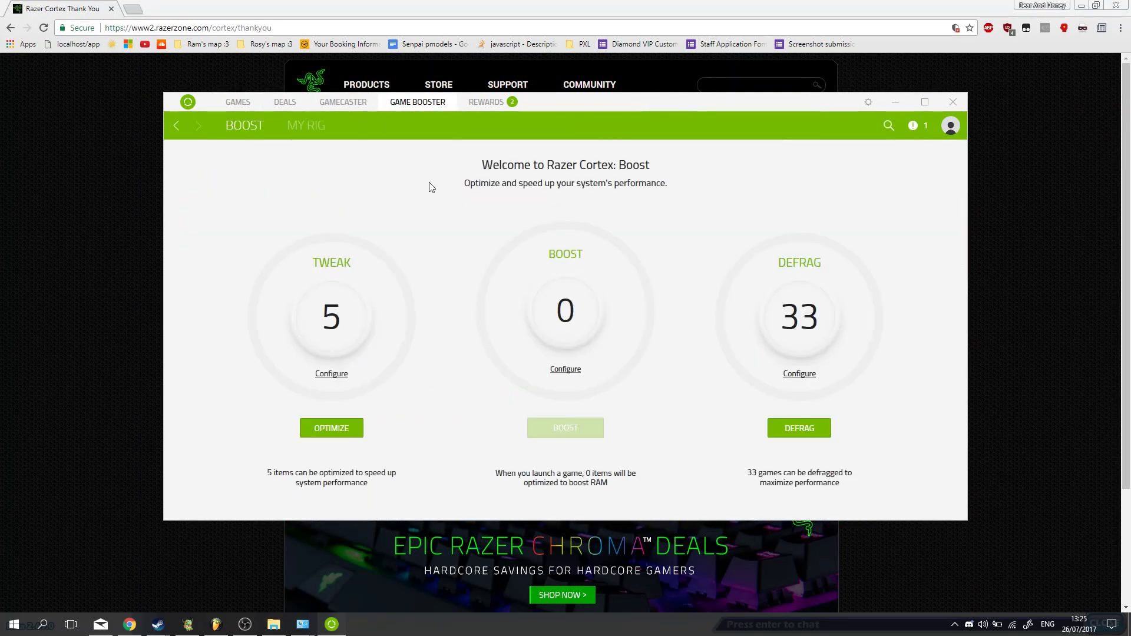
left_click(582, 434)
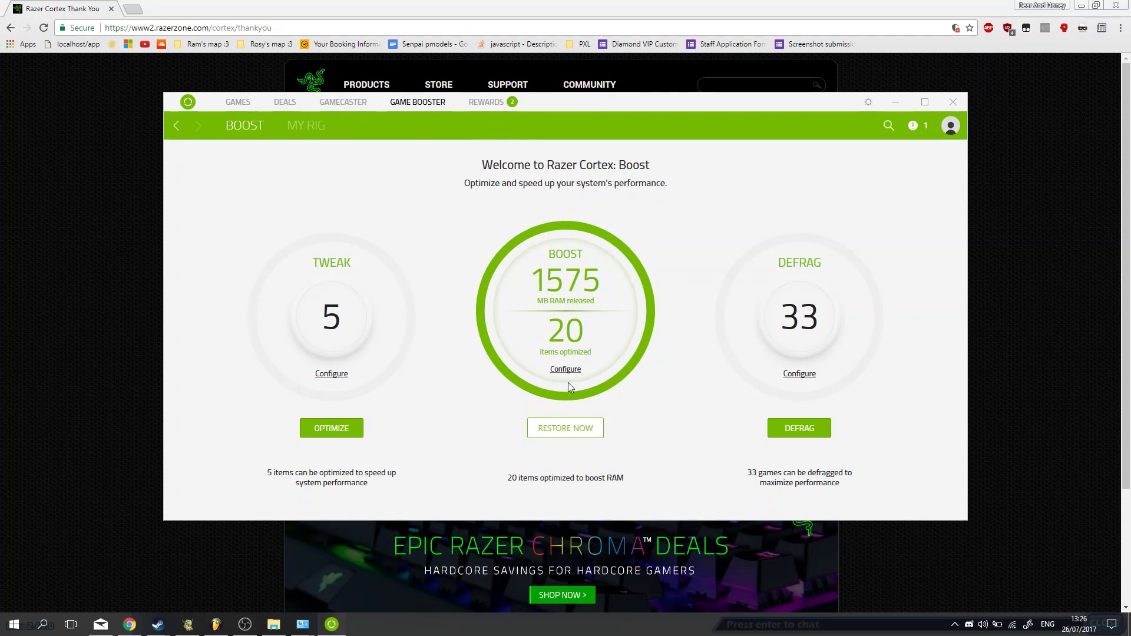
Scroll through the game library and go back to the Game Booster results.
left_click(236, 102)
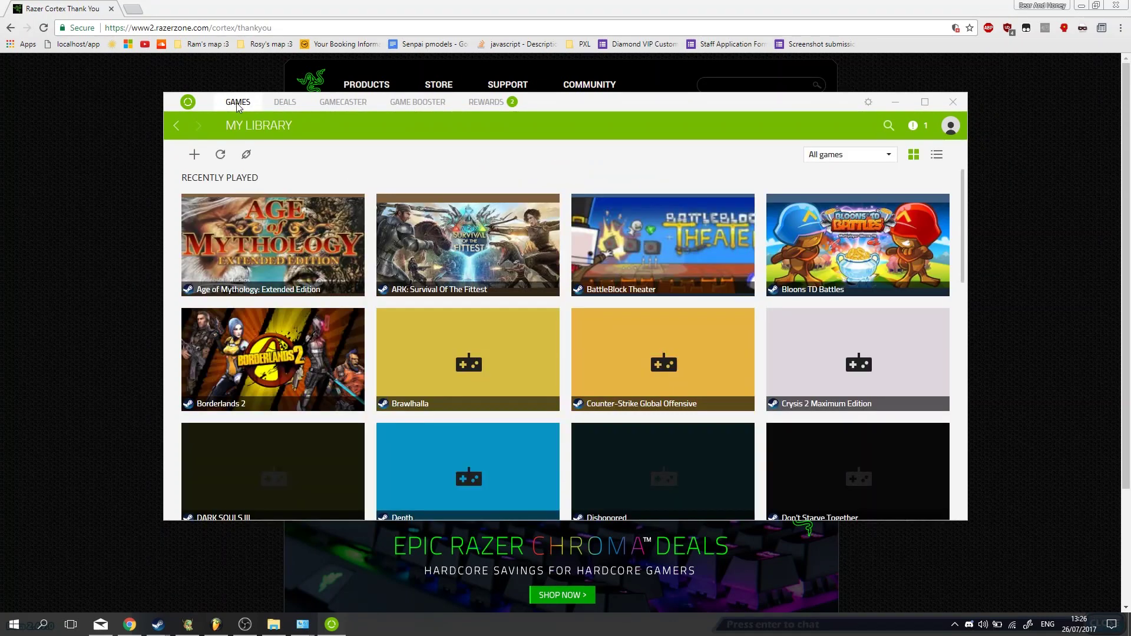
scroll(589, 371, "down", 10)
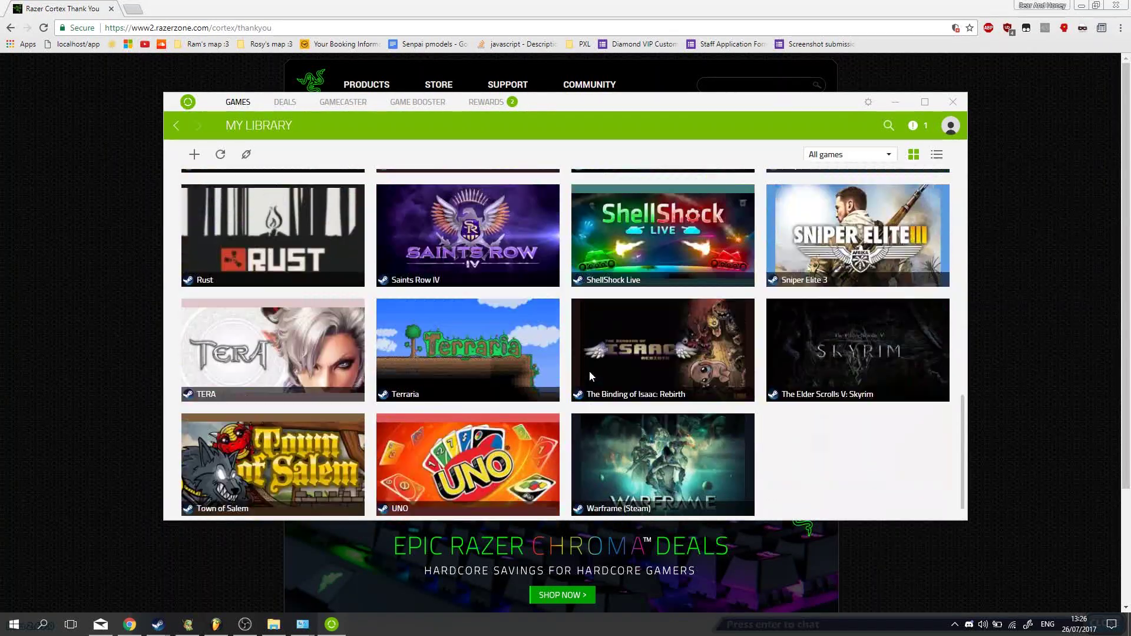
scroll(590, 372, "up", 10)
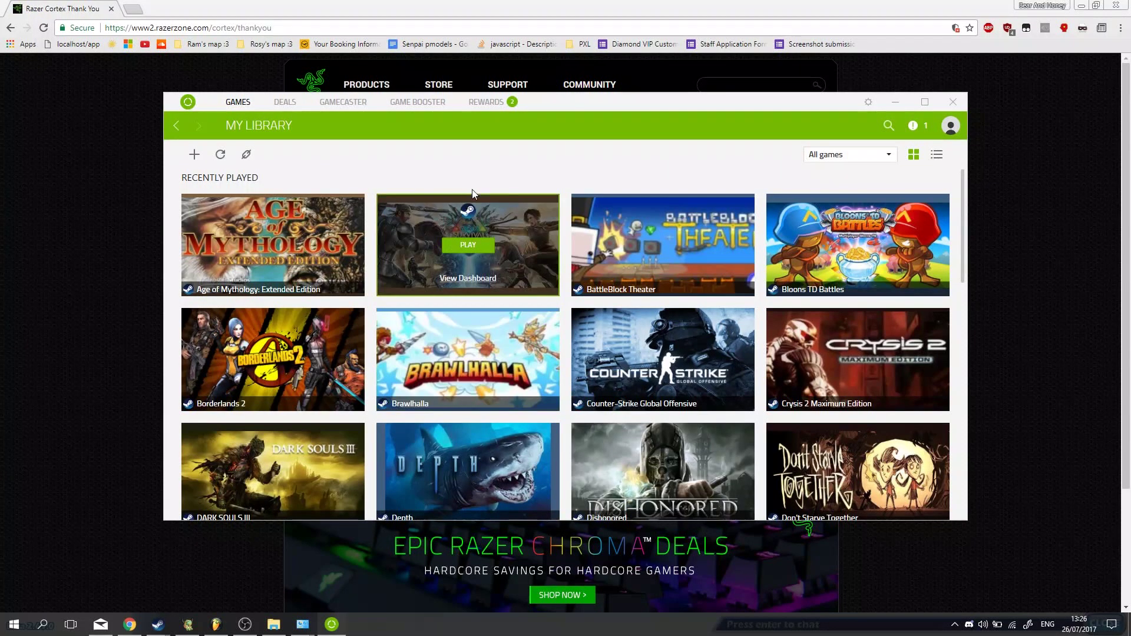
left_click(393, 102)
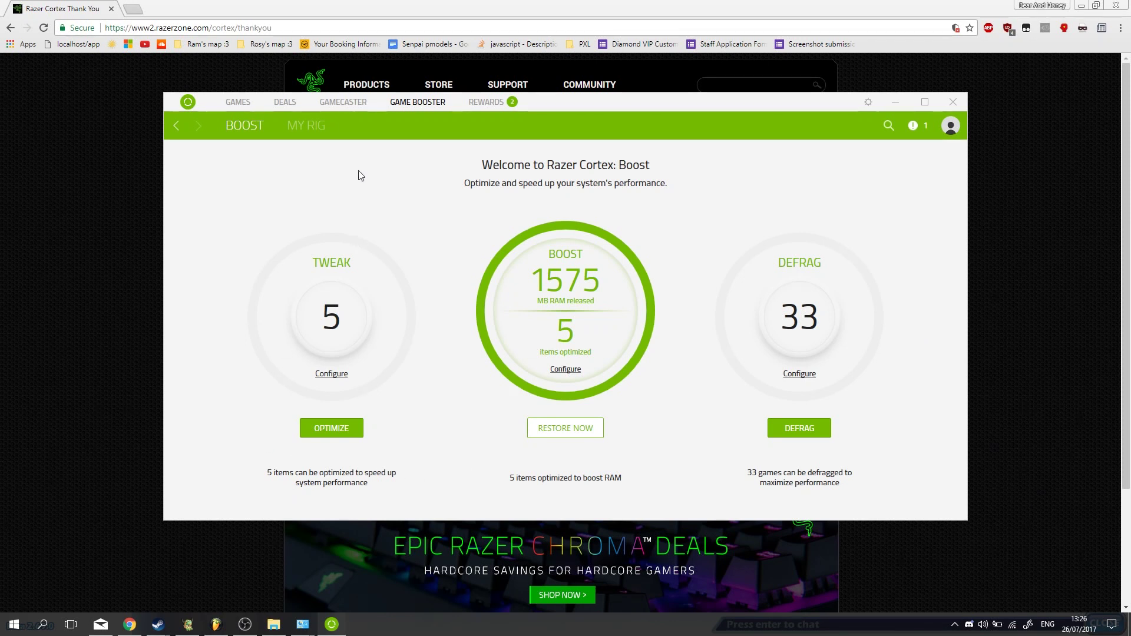
Recheck the library and boost results, then bring Brawlhalla's ranked 1v1 lobby to the front.
left_click(236, 102)
scroll(497, 363, "down", 15)
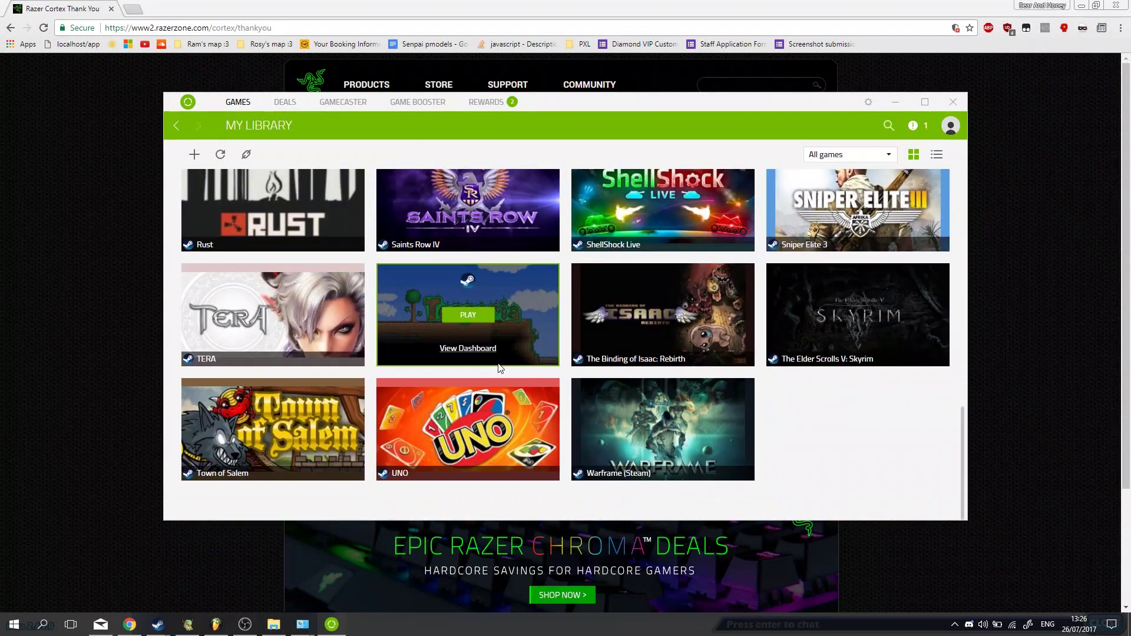
scroll(498, 365, "up", 2)
scroll(498, 368, "up", 10)
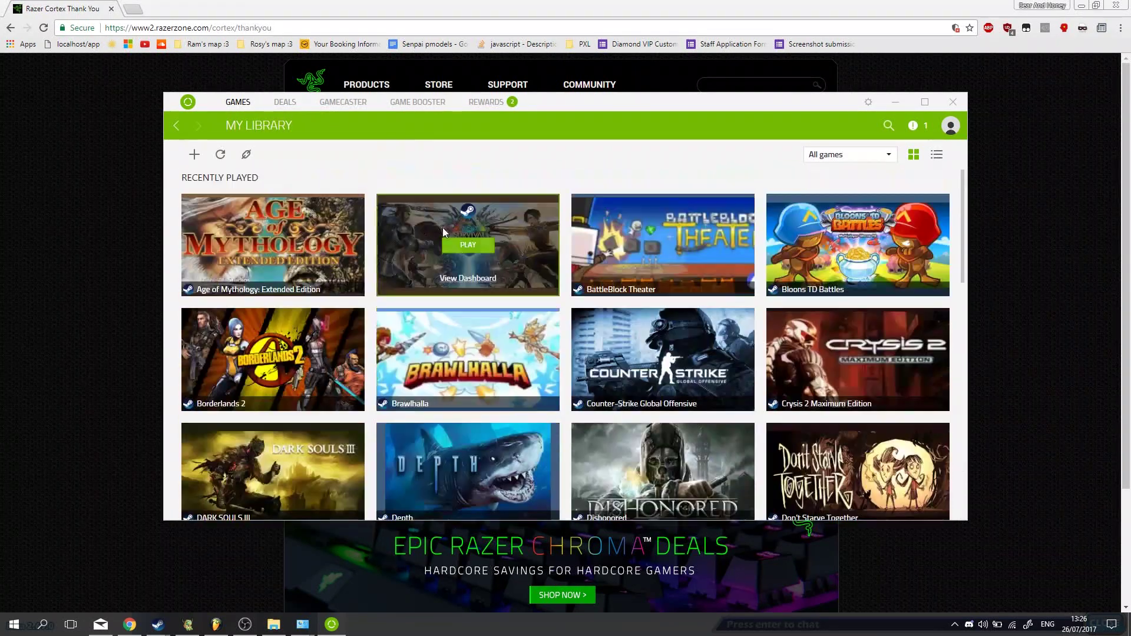
left_click(384, 102)
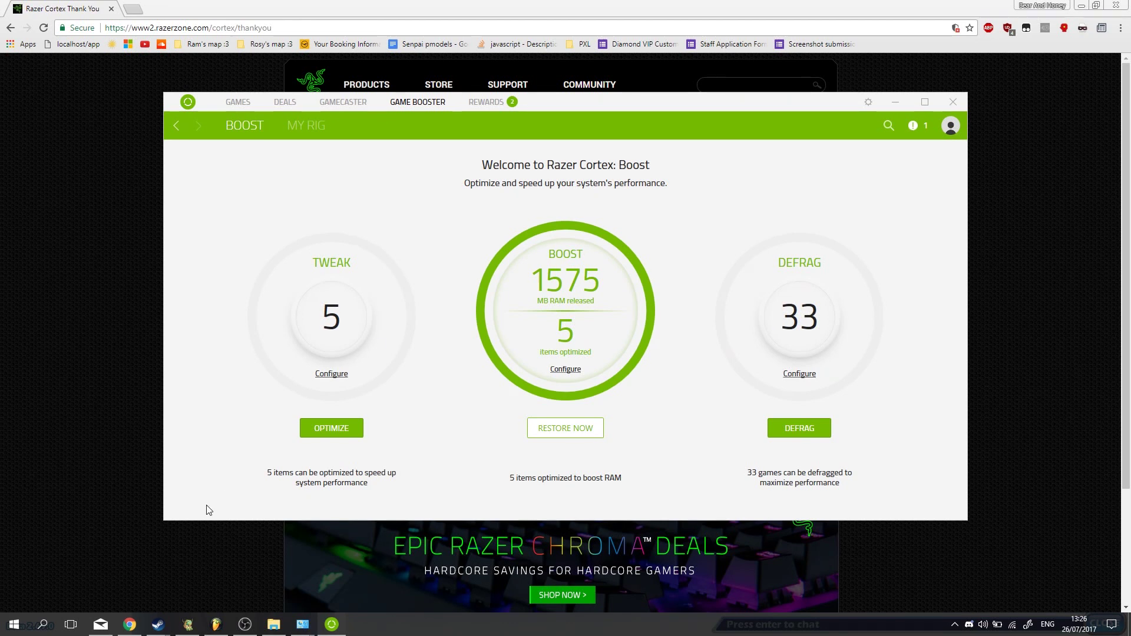
left_click(188, 624)
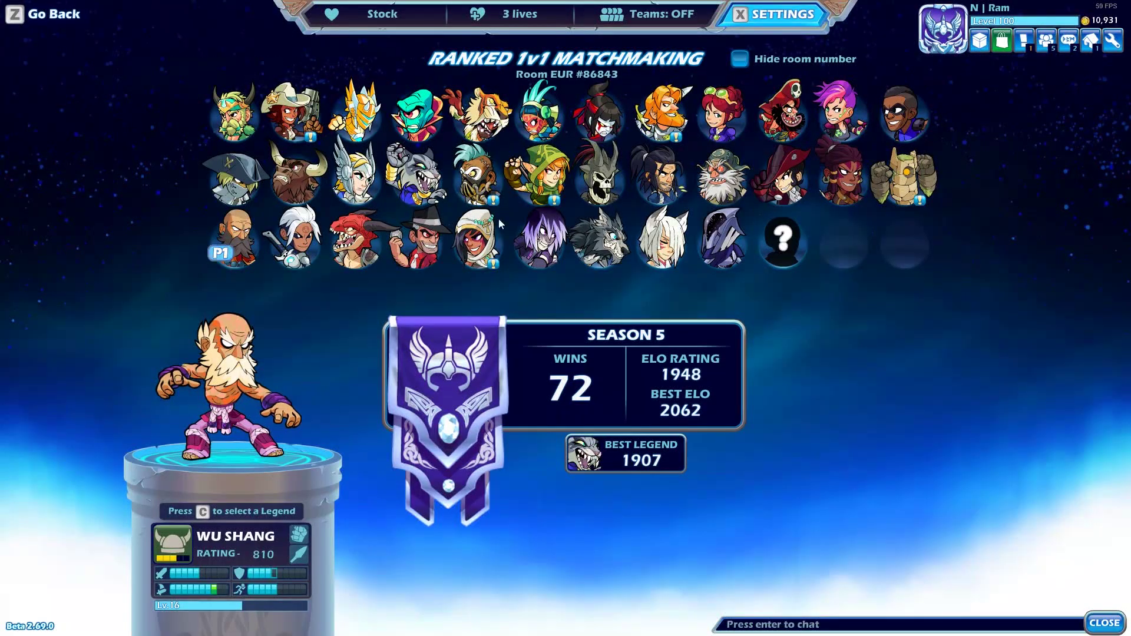
Exit ranked matchmaking, verify the Change Region setting is Europe, and close Options.
key("z")
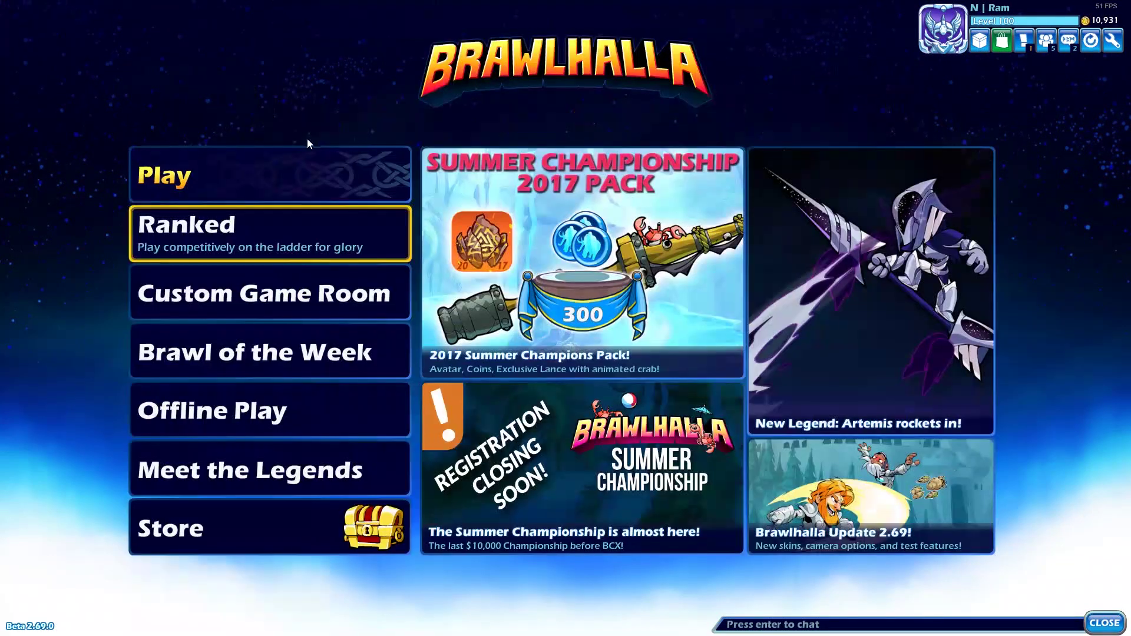
left_click(1113, 50)
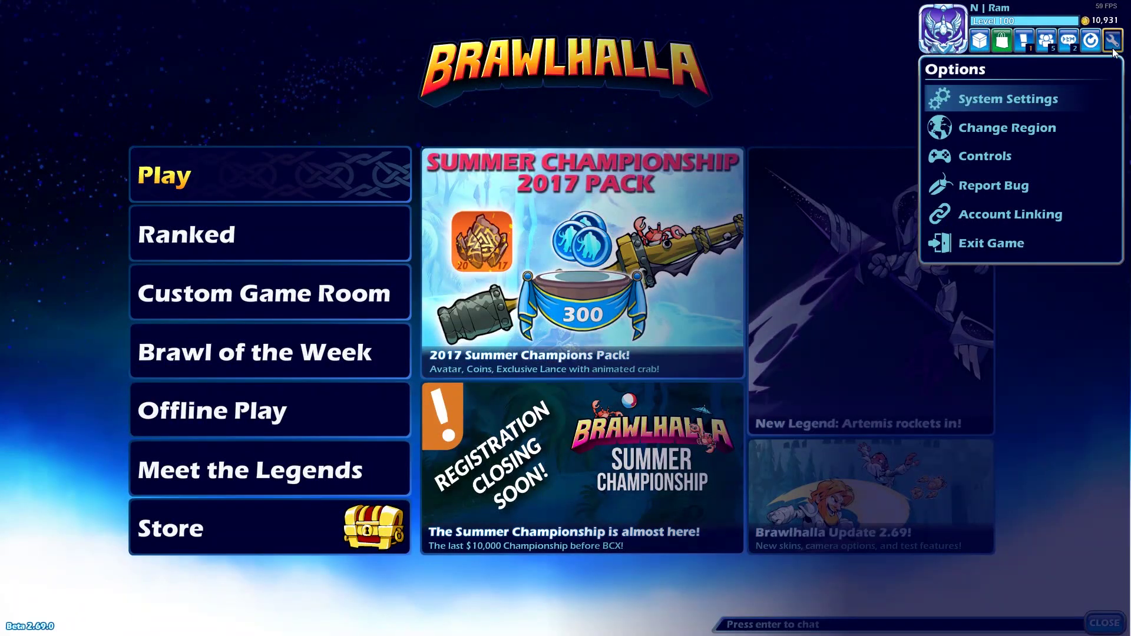
left_click(1041, 121)
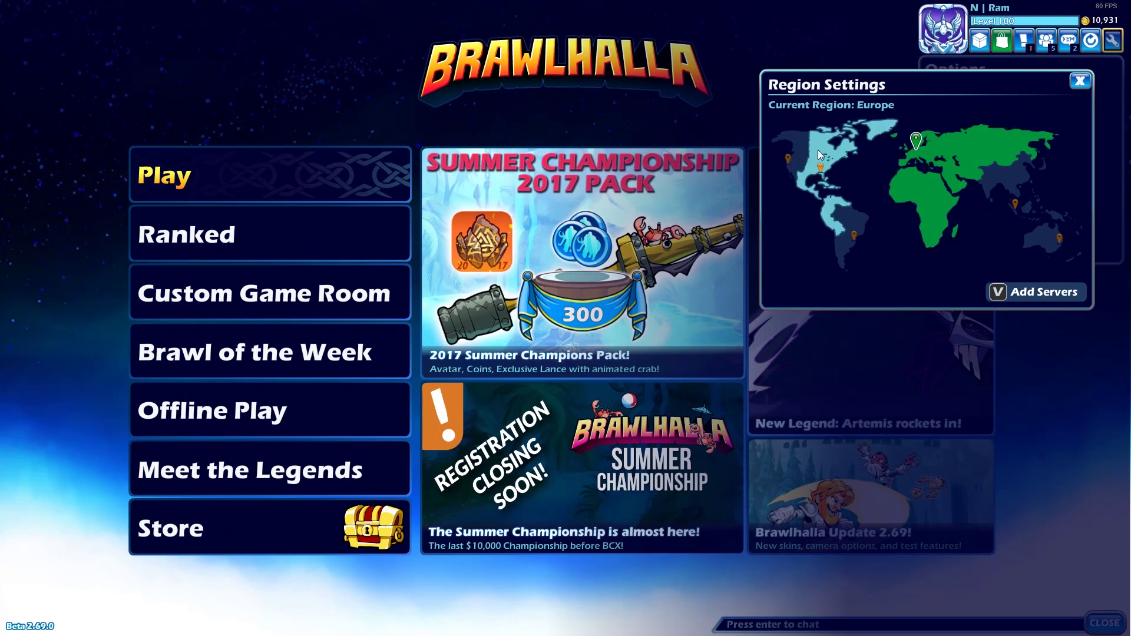
left_click(1080, 82)
left_click(1111, 52)
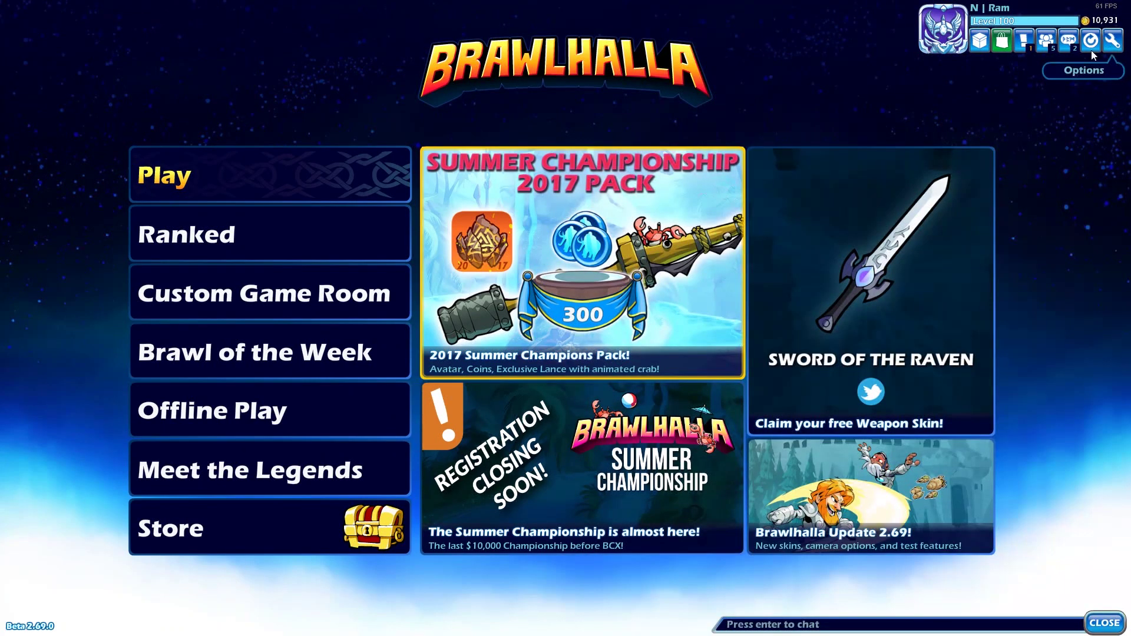